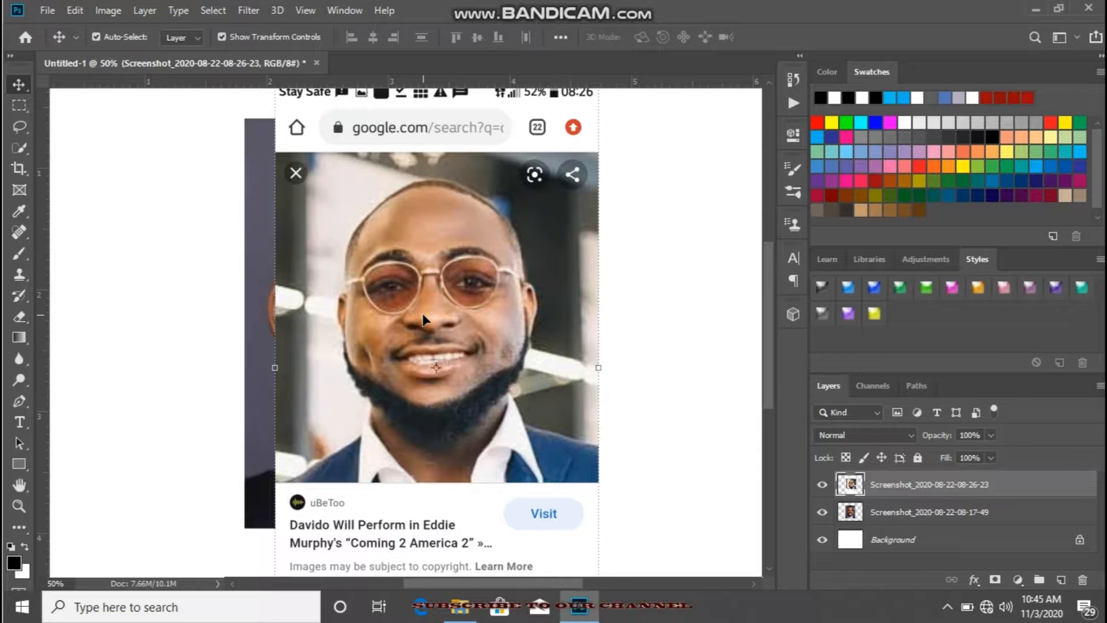
Step: Align the sunglasses portrait over the photo below and outline its face from forehead to chin with the Lasso tool
left_click_drag(503, 275, 478, 245)
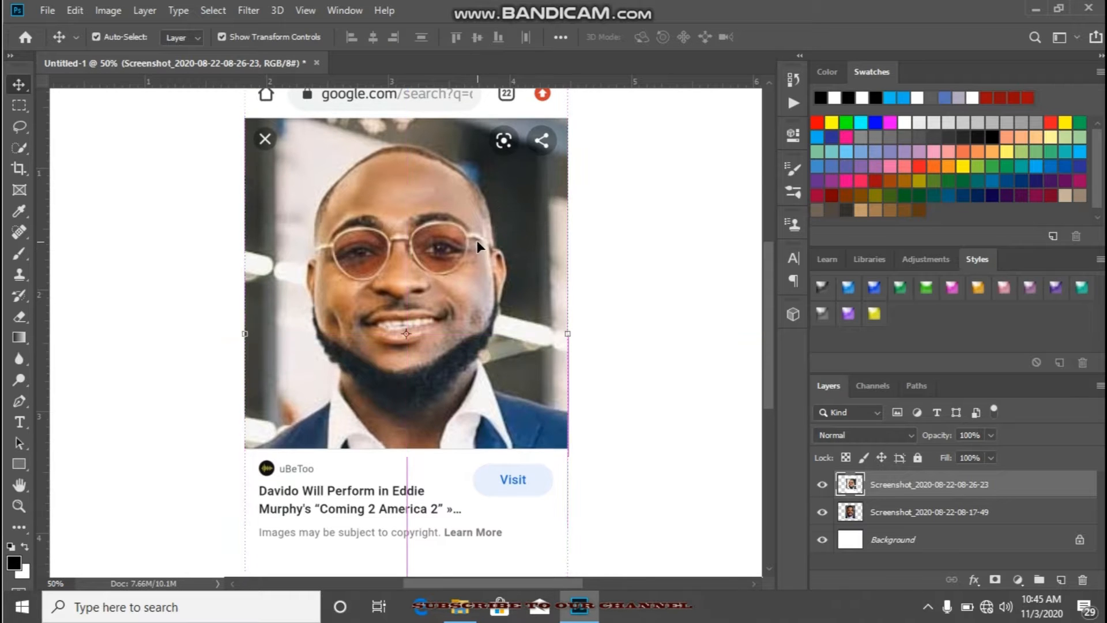
left_click(19, 127)
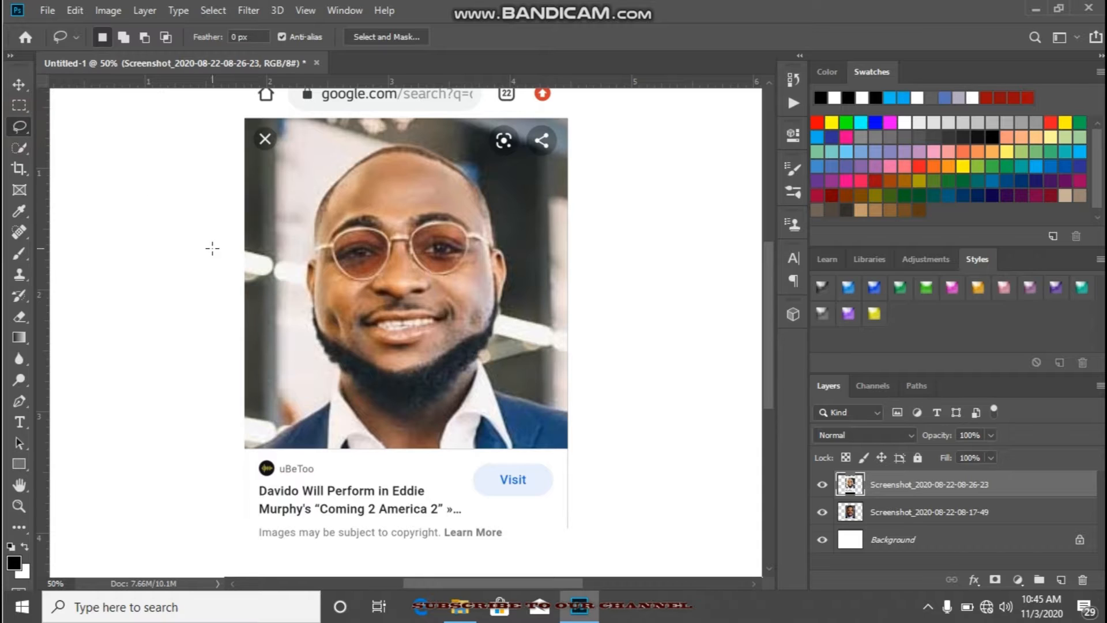
left_click_drag(316, 314, 317, 283)
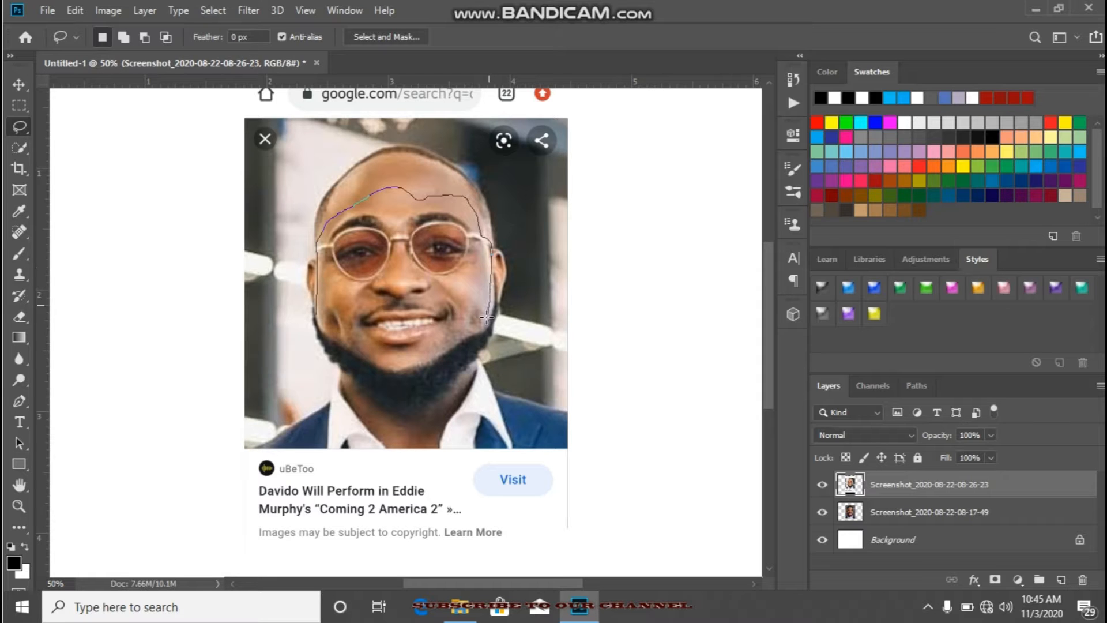
left_click_drag(460, 342, 448, 349)
left_click_drag(316, 313, 316, 315)
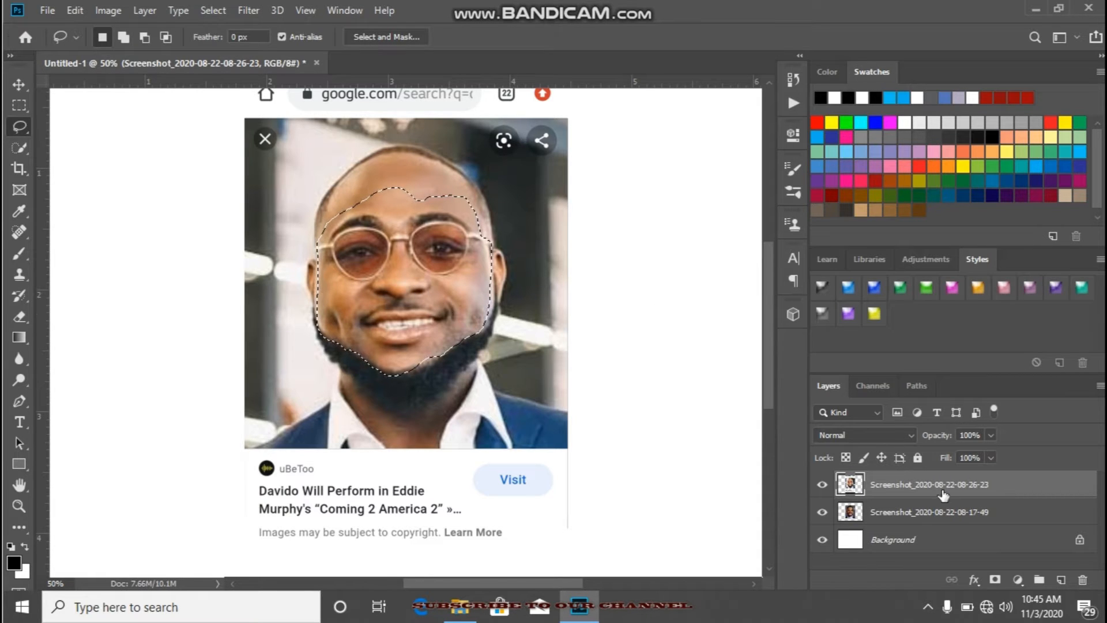
left_click(1061, 580)
key("ctrl+v")
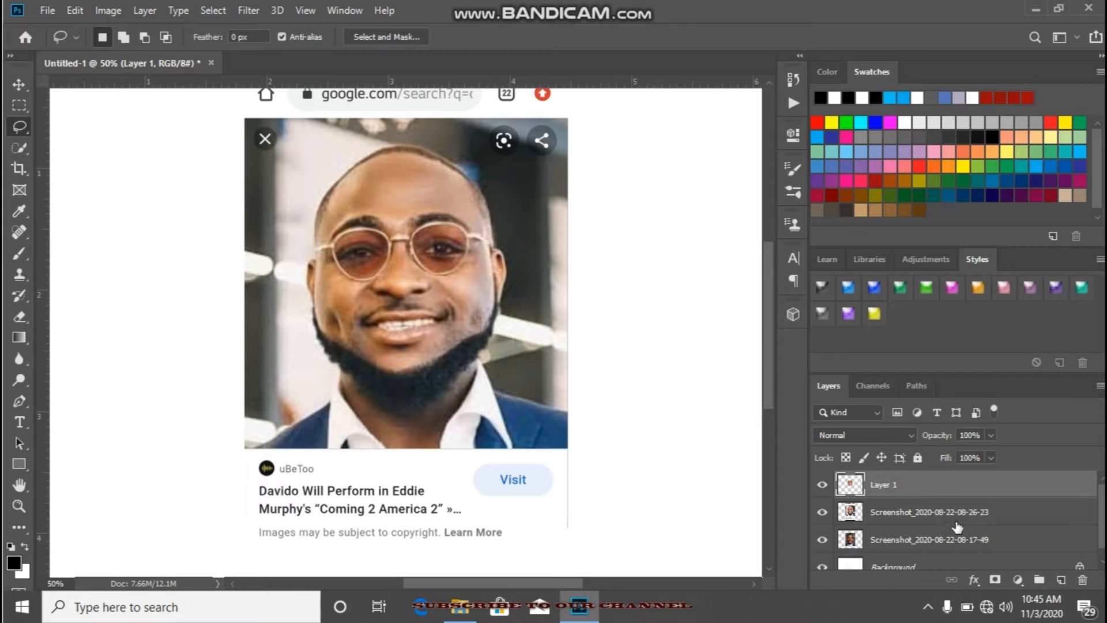
left_click(950, 515)
key("Delete")
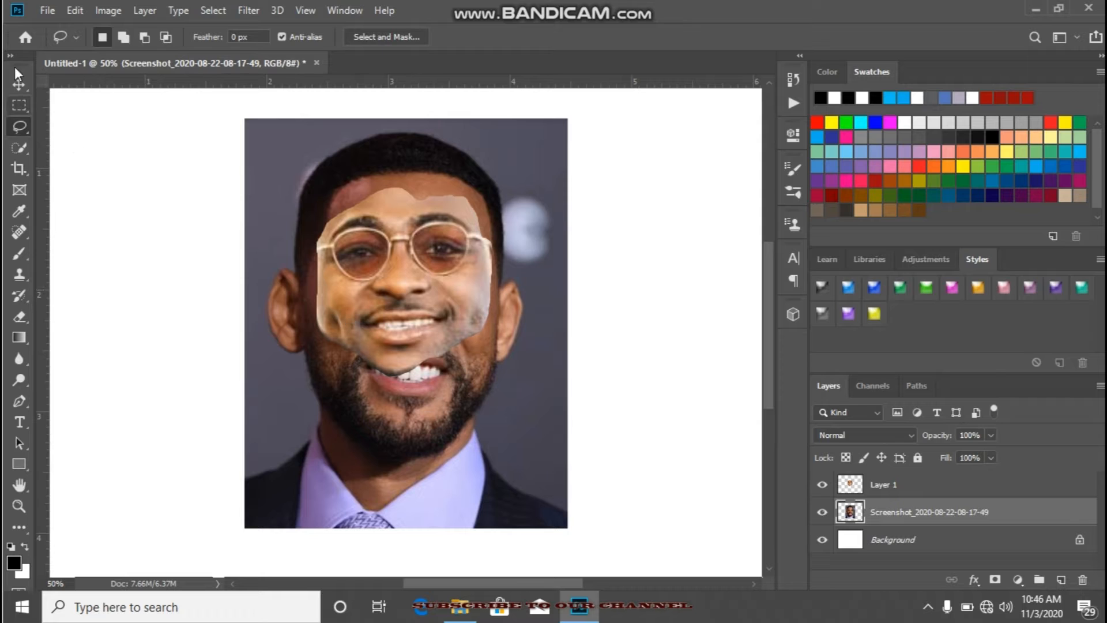
Step: Enlarge the cut-out face to about 136%, rotate it about 3°, and position it over the face in the lower photo
left_click(19, 85)
left_click(401, 276)
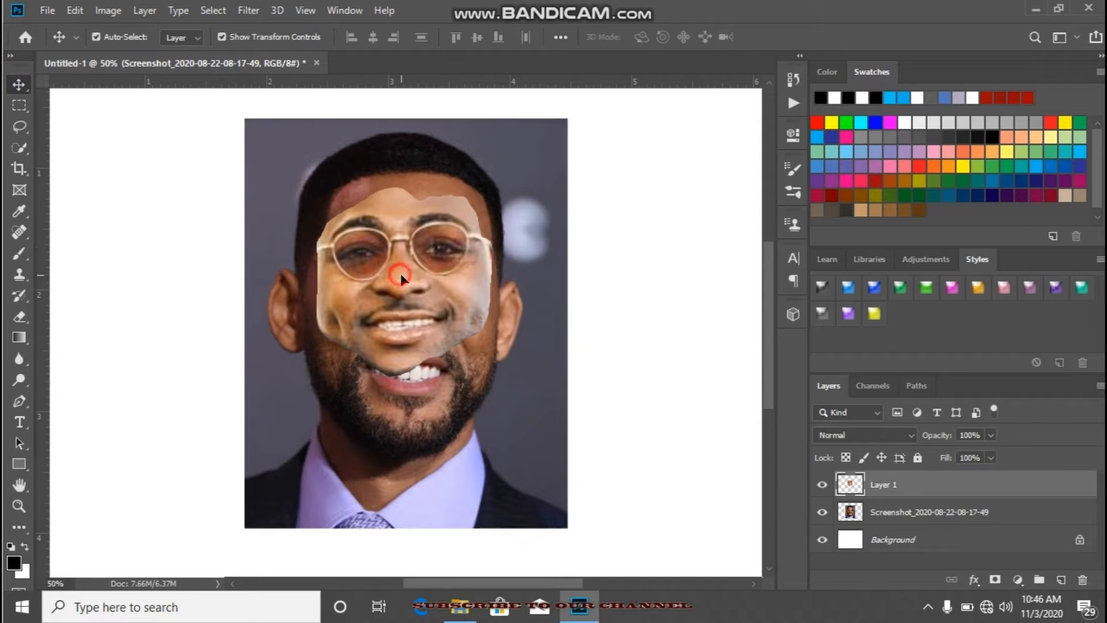
left_click_drag(490, 379, 509, 448)
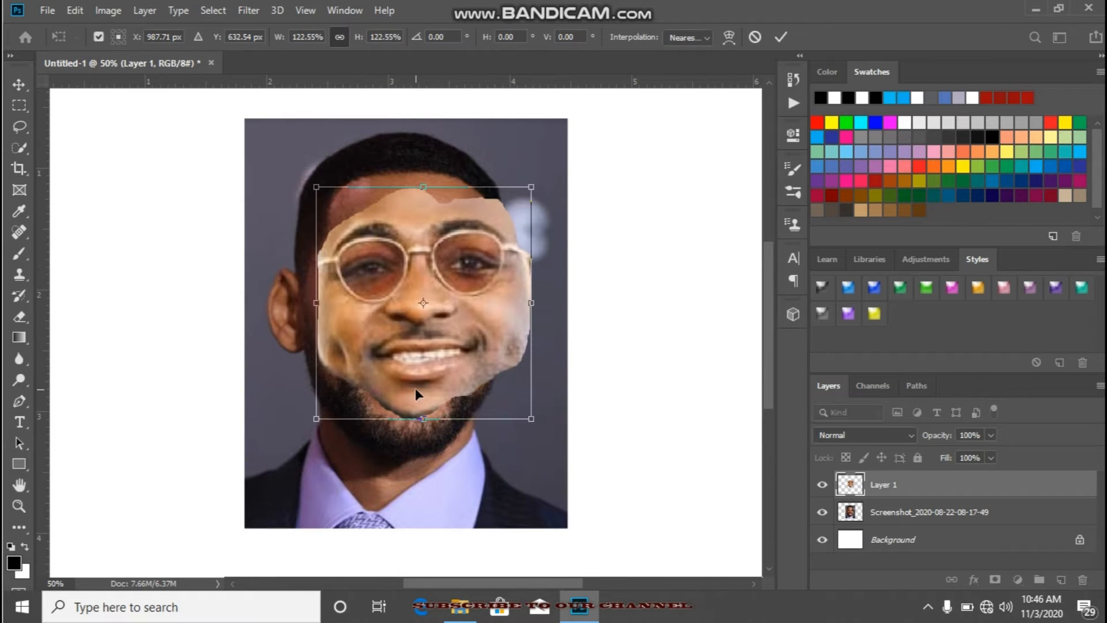
left_click_drag(425, 425, 424, 443)
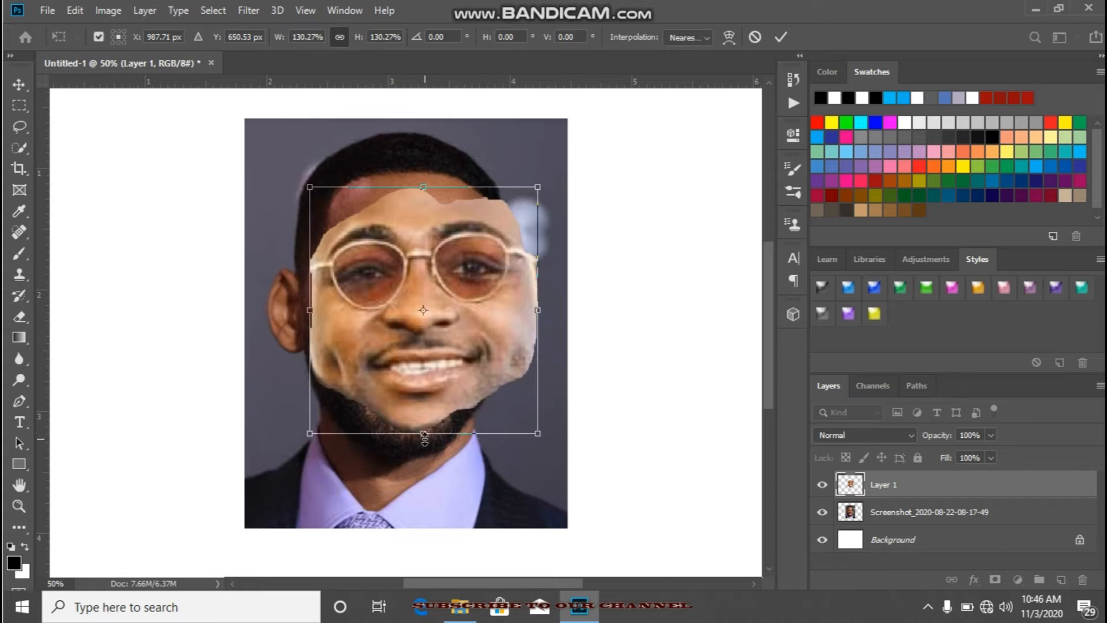
left_click_drag(415, 366, 399, 363)
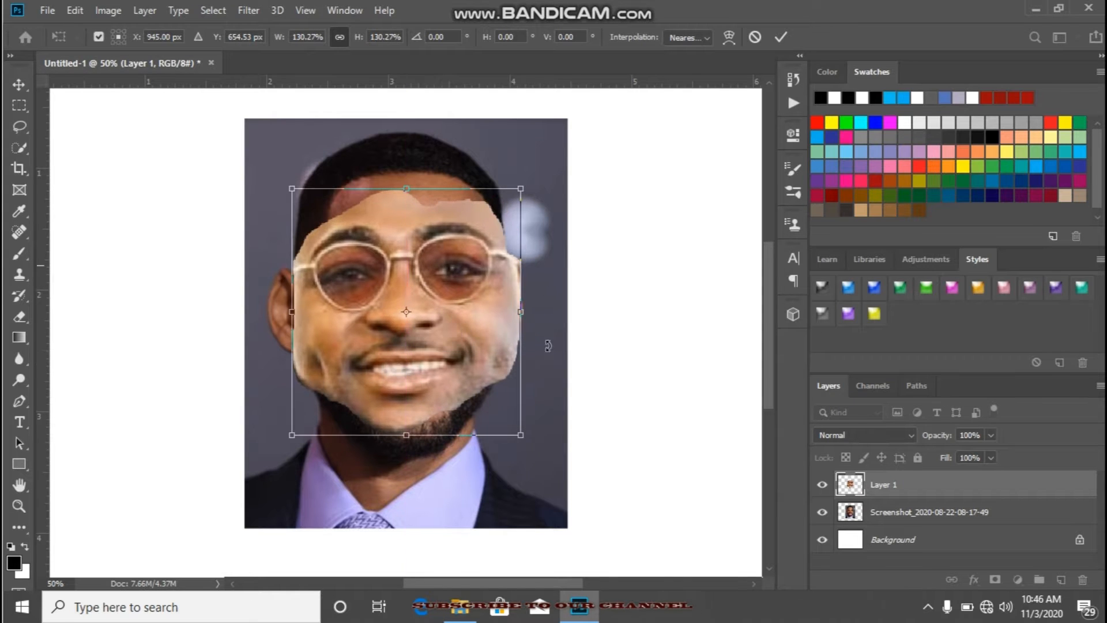
left_click_drag(542, 450, 539, 461)
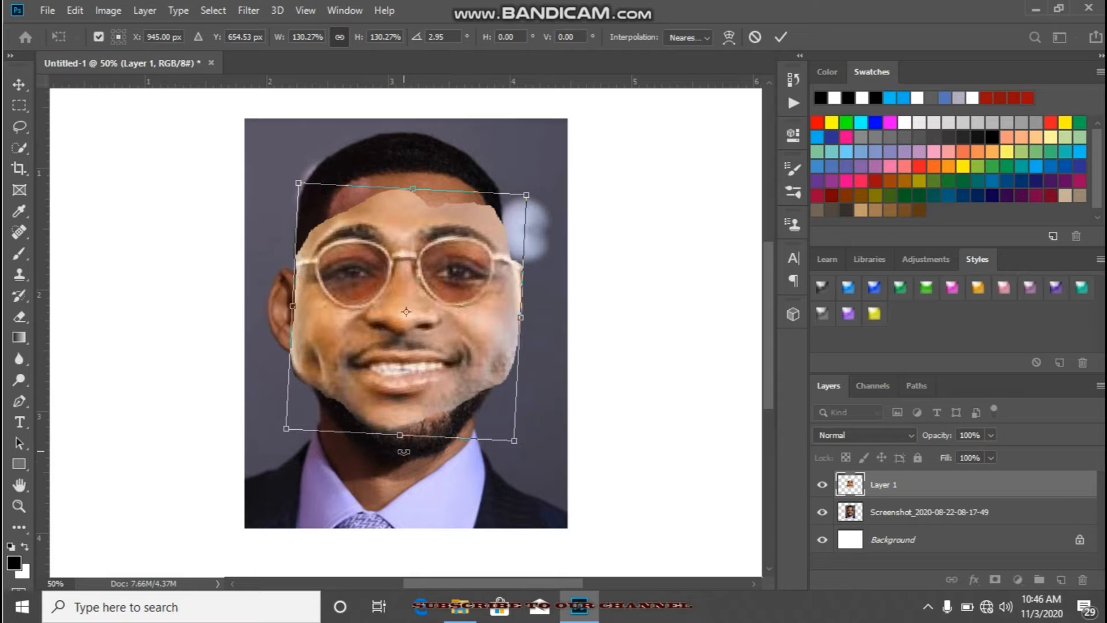
left_click_drag(400, 438, 399, 447)
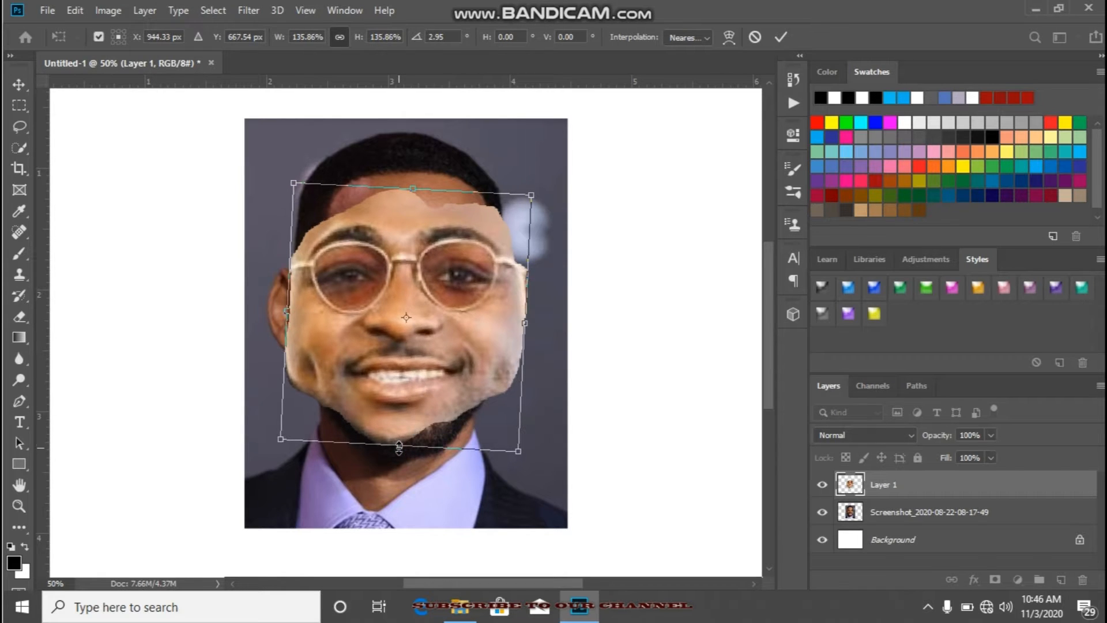
left_click_drag(409, 347, 408, 335)
left_click_drag(411, 176, 410, 172)
Step: Reduce Layer 1's opacity to 48% and rescale the face to about 95%, aligning its features with the face underneath
left_click_drag(941, 440, 921, 440)
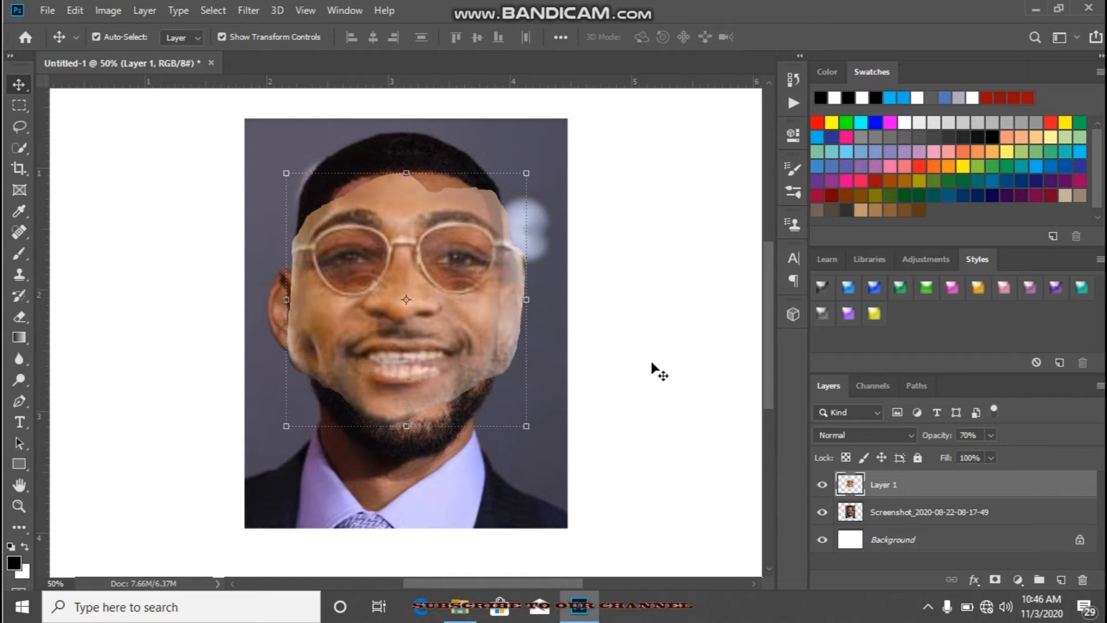
left_click_drag(419, 318, 429, 337)
key("ctrl+t")
left_click_drag(536, 441, 530, 438)
left_click_drag(466, 345, 465, 350)
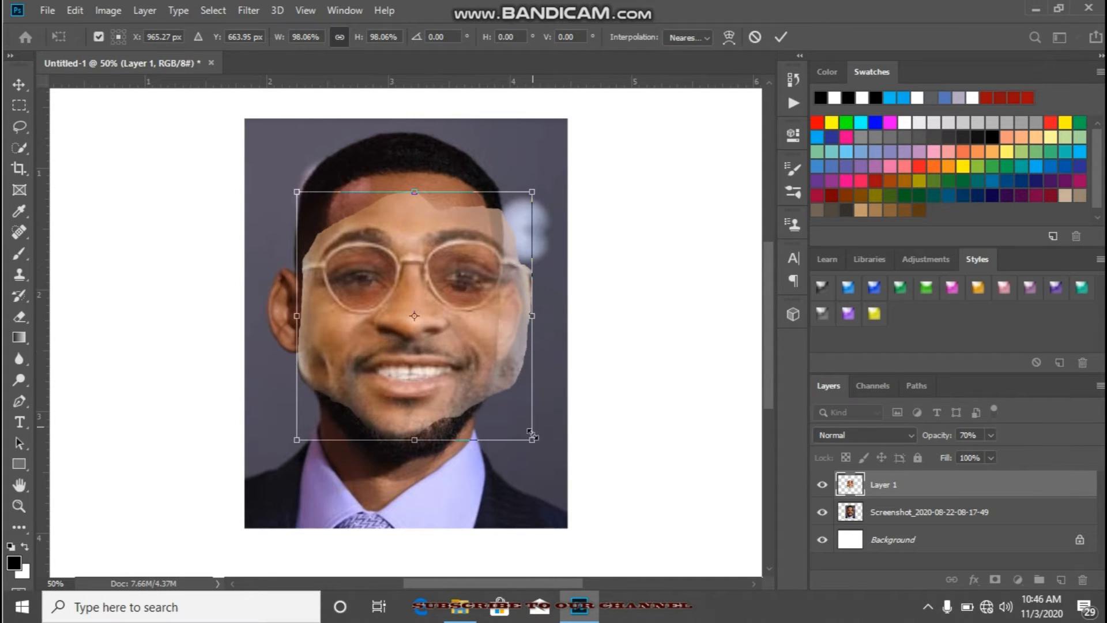
left_click_drag(531, 443, 518, 445)
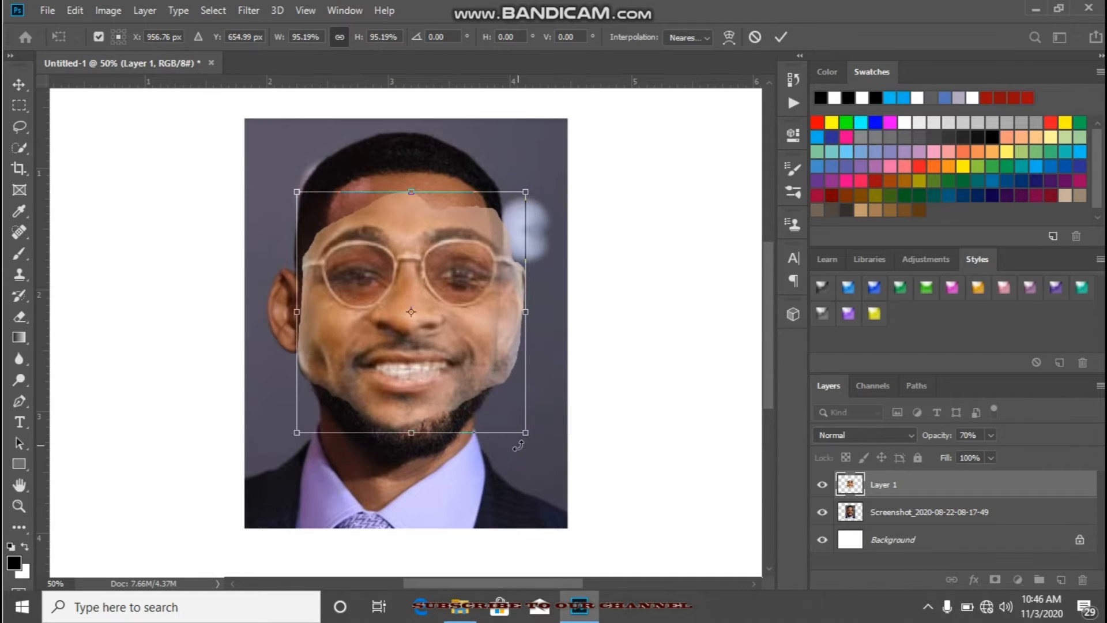
left_click_drag(466, 395, 470, 397)
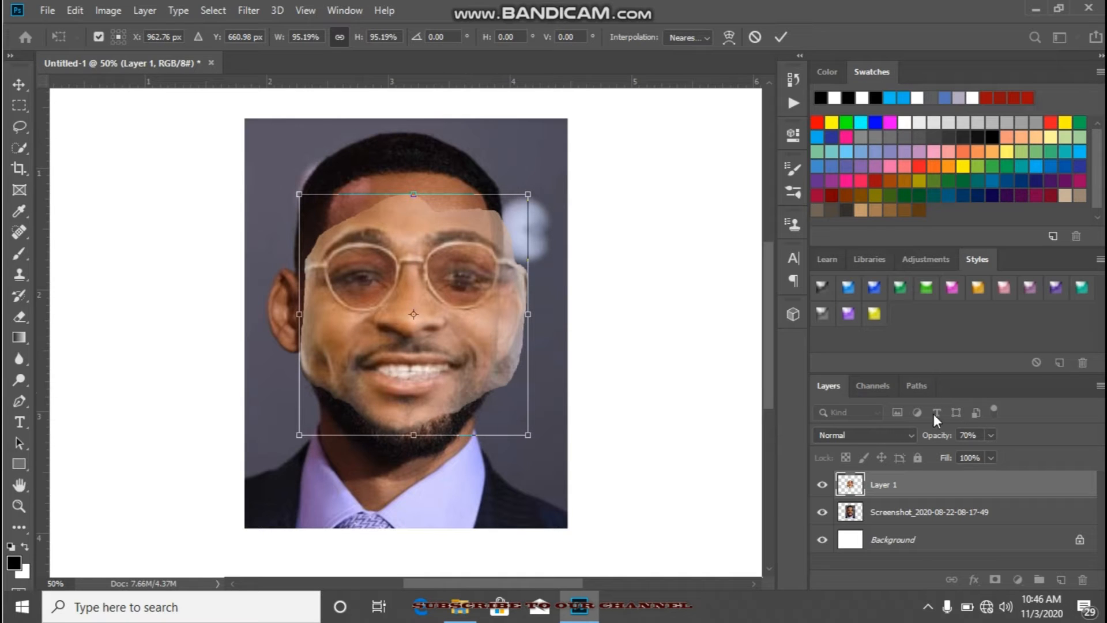
left_click_drag(936, 437, 923, 439)
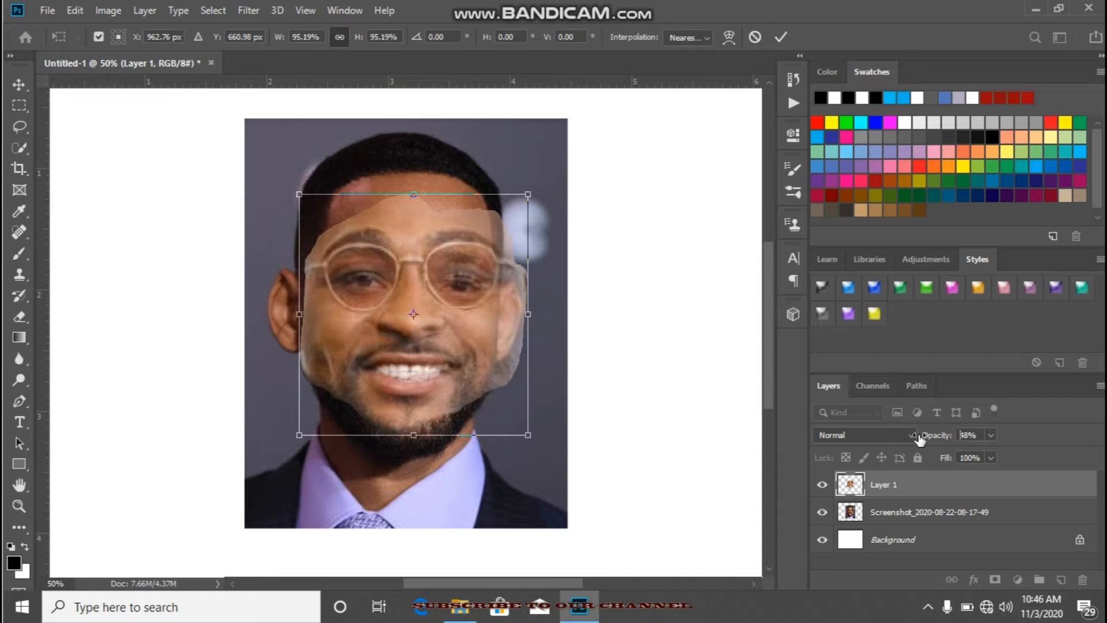
left_click(782, 38)
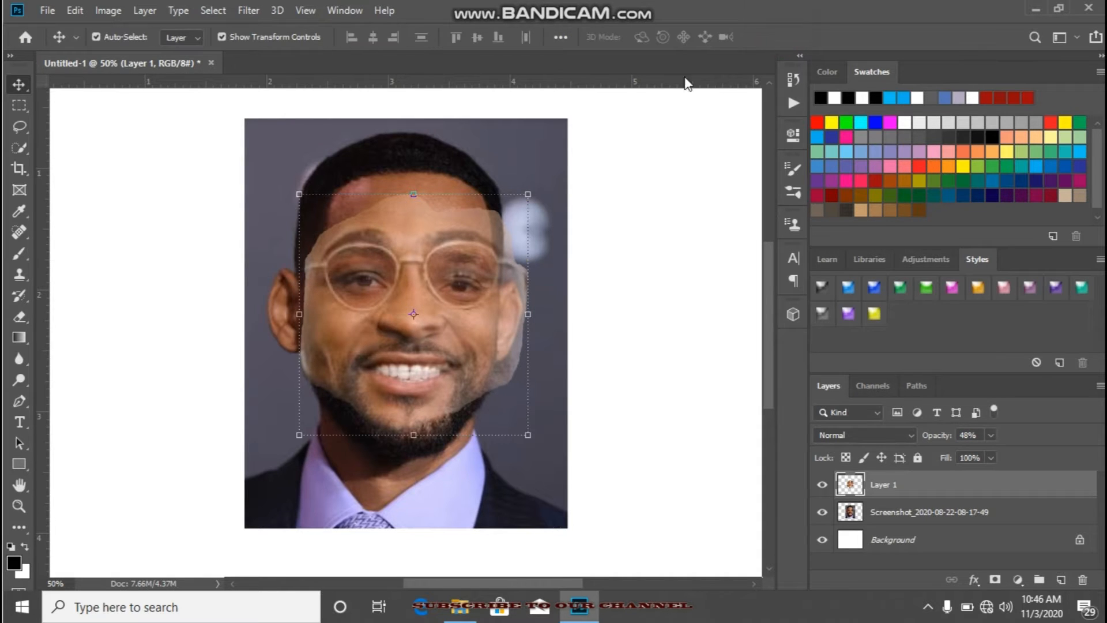
Step: Warp Layer 1 so the right side of the cut-out face is pulled inward to match the underlying head
left_click(19, 422)
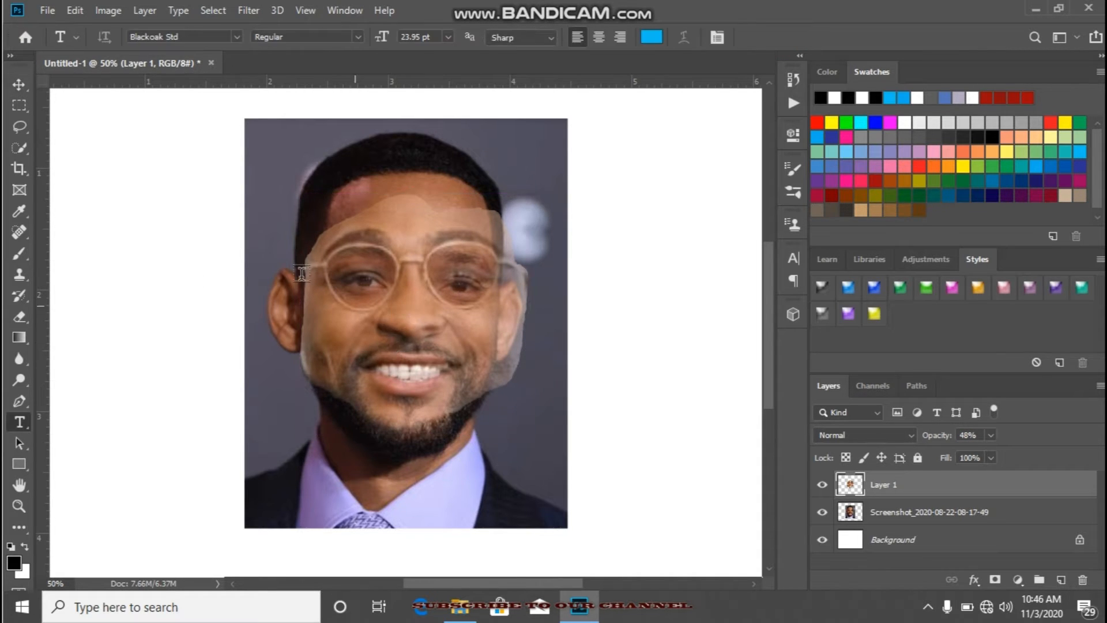
left_click(15, 85)
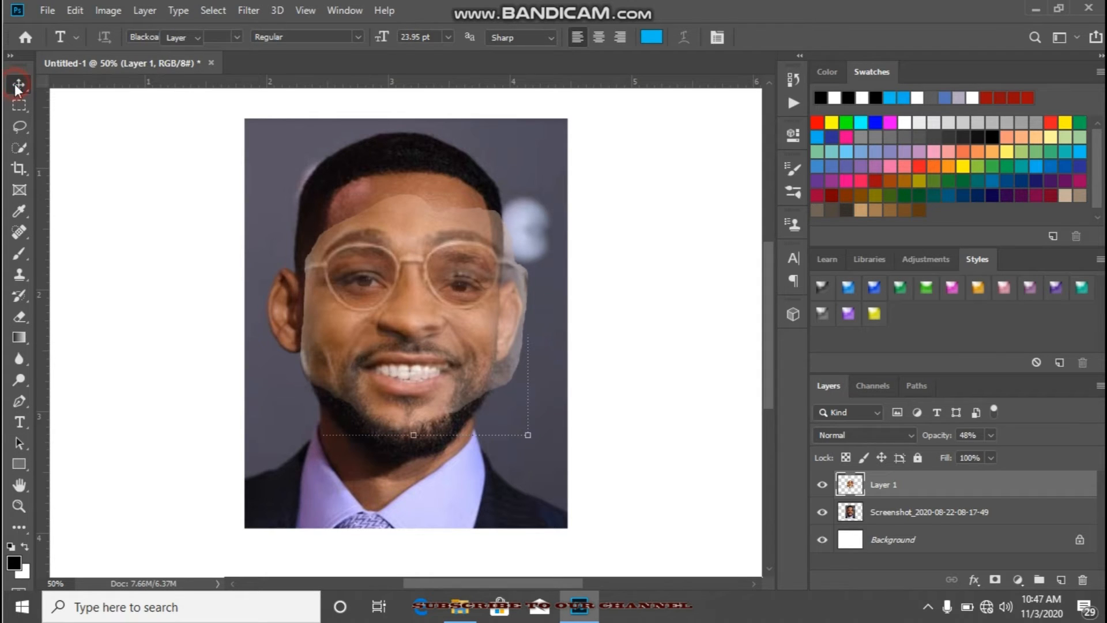
key("ctrl+t")
right_click(327, 289)
left_click(398, 392)
left_click_drag(376, 277, 376, 277)
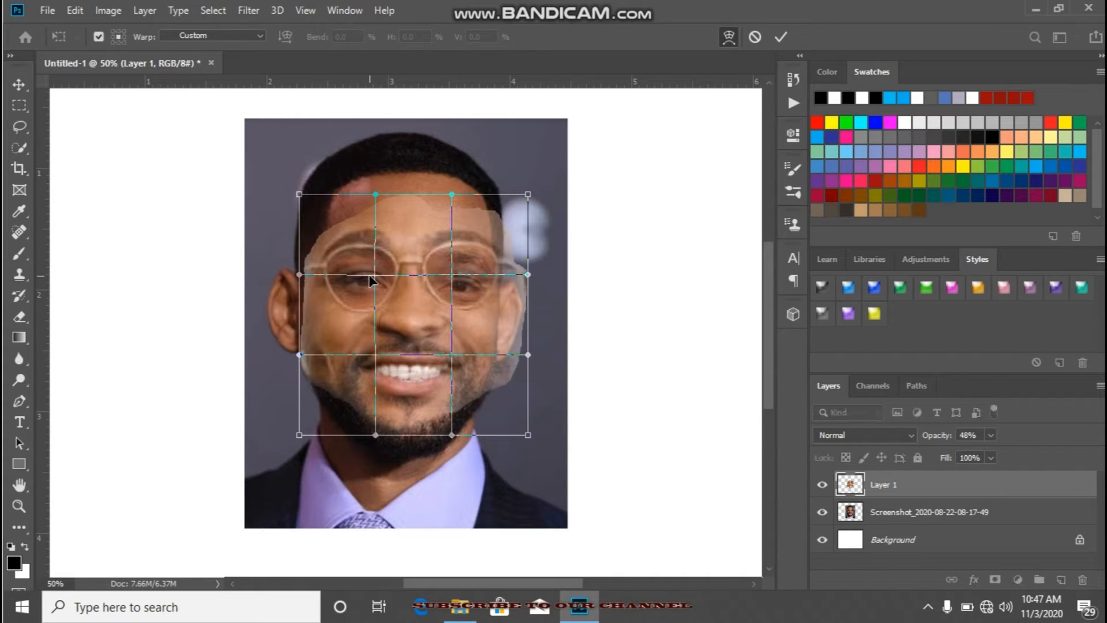
left_click_drag(466, 273, 507, 286)
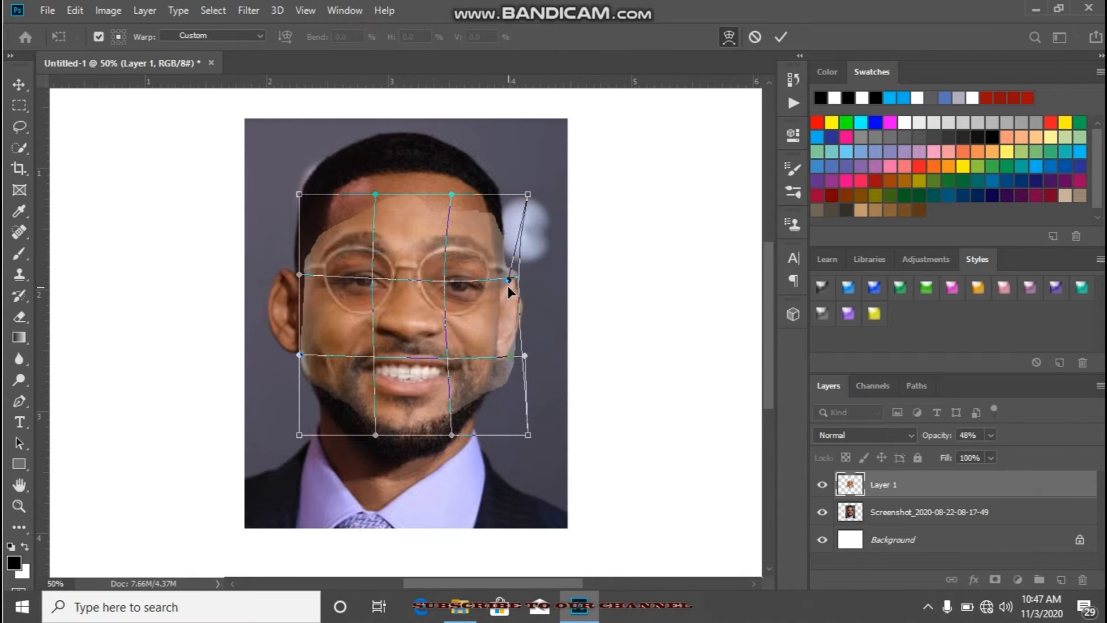
mouse_move(527, 195)
left_mouse_down()
mouse_move(501, 188)
mouse_move(520, 188)
mouse_move(515, 199)
left_mouse_up()
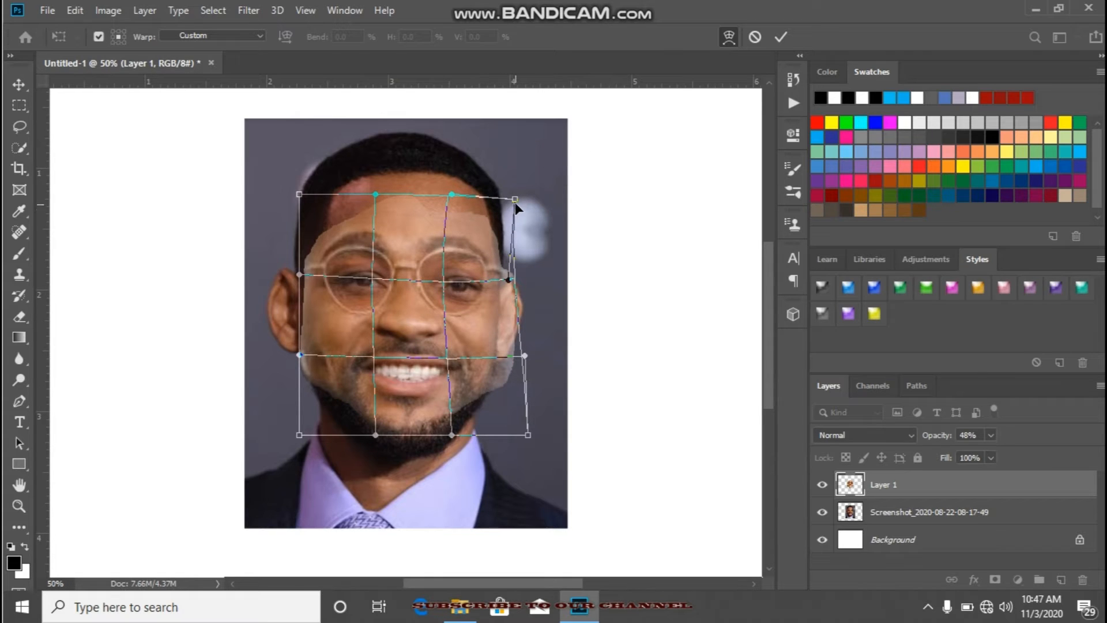
left_click_drag(518, 201, 520, 197)
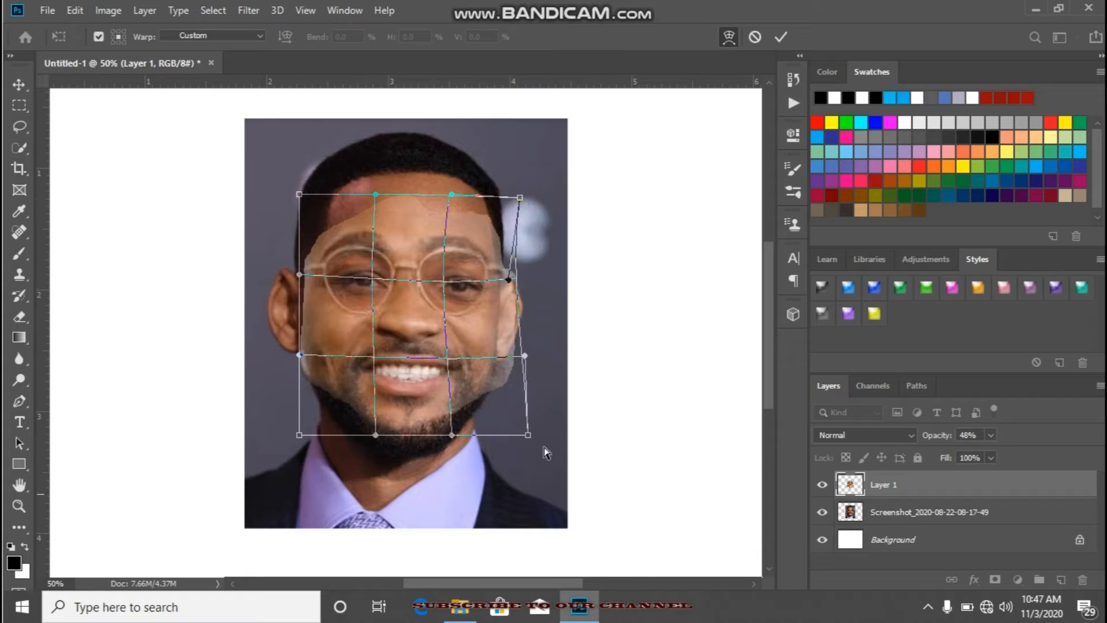
left_click_drag(530, 439, 520, 439)
left_click_drag(524, 356, 481, 342)
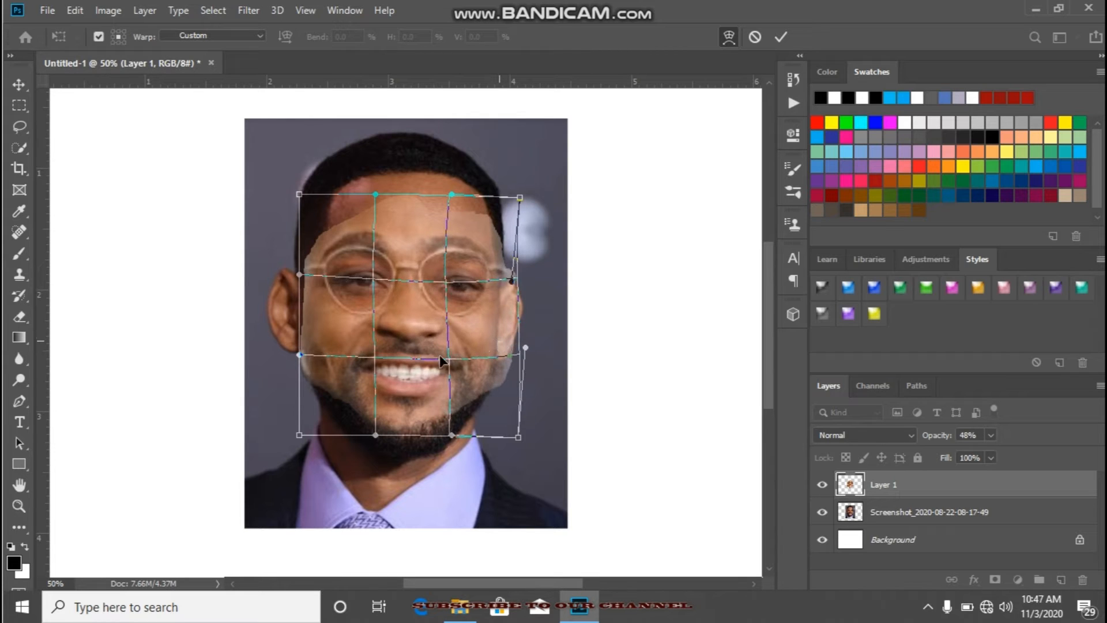
Step: Stretch the warped mouth and chin downward, pull both cheeks inward, and apply the warp
left_click_drag(407, 369, 424, 412)
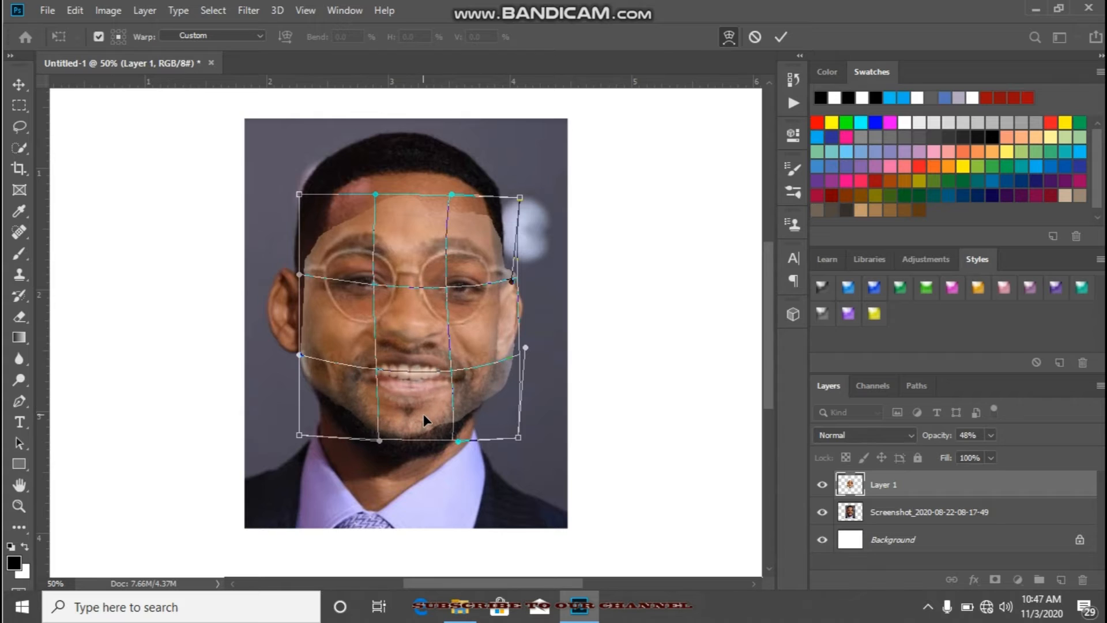
left_click_drag(311, 361, 319, 358)
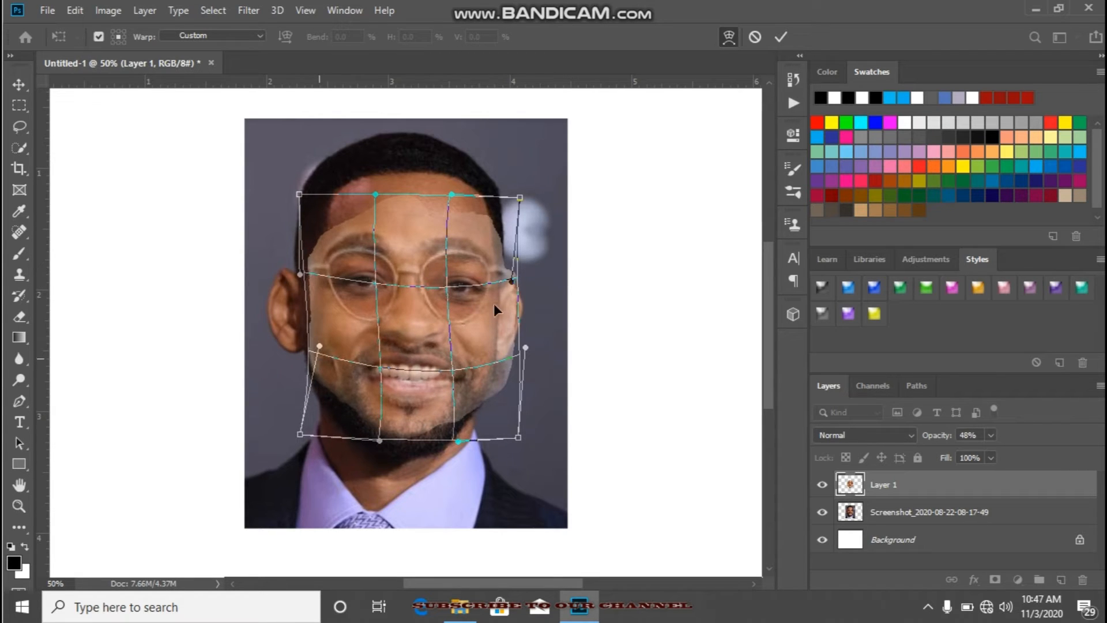
left_click_drag(494, 340, 490, 339)
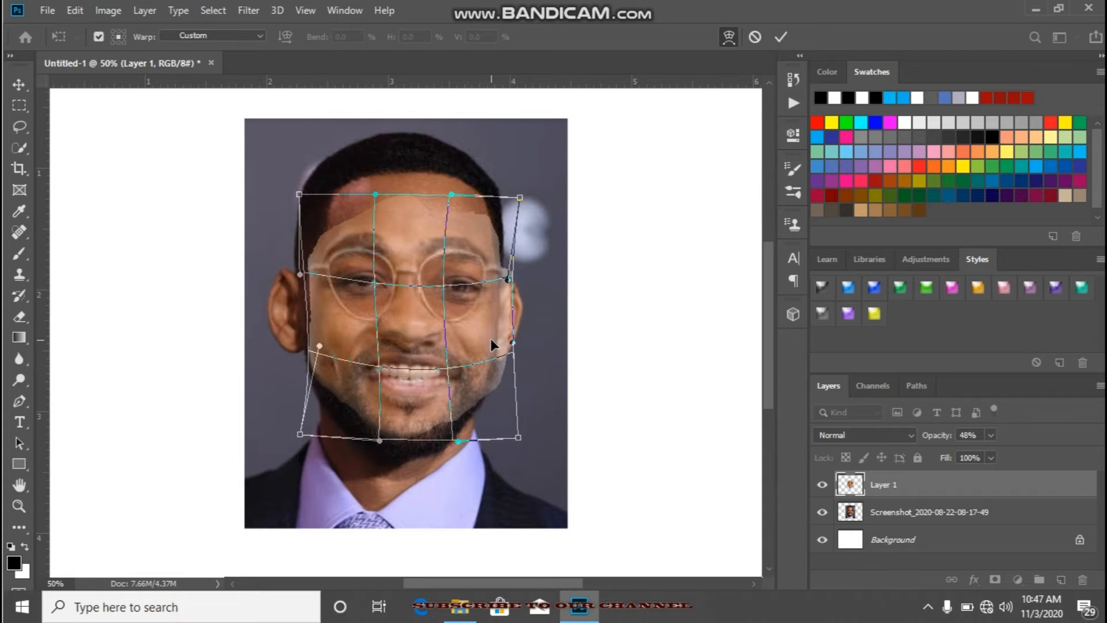
left_click_drag(493, 268, 490, 257)
left_click(780, 39)
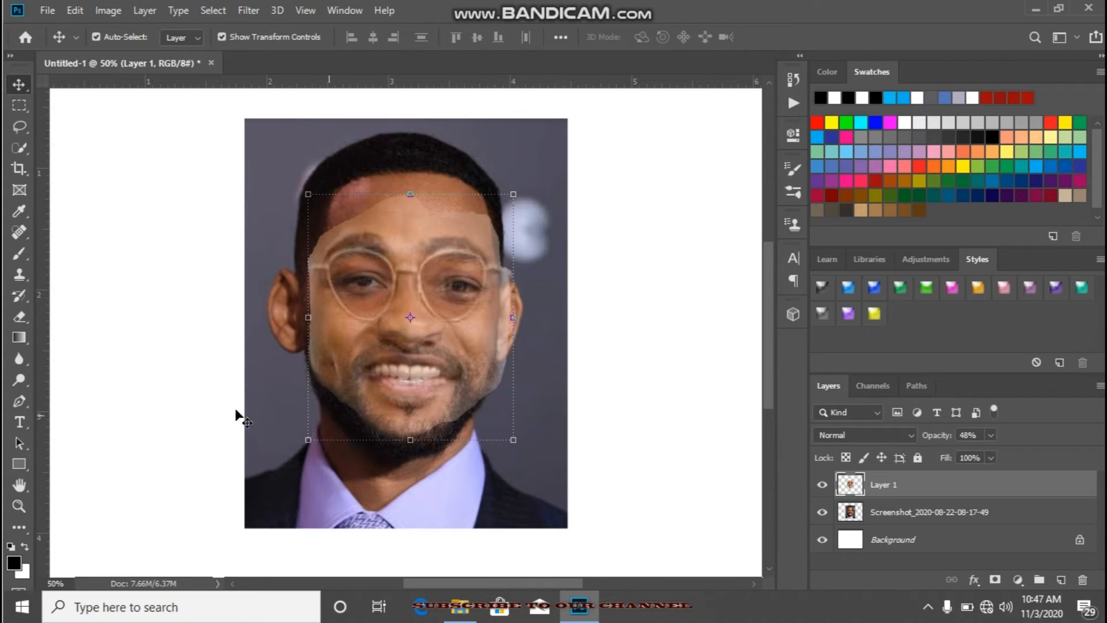
Step: Erase the overlay's excess along the upper forehead and left temple with the Eraser tool
left_click(21, 323)
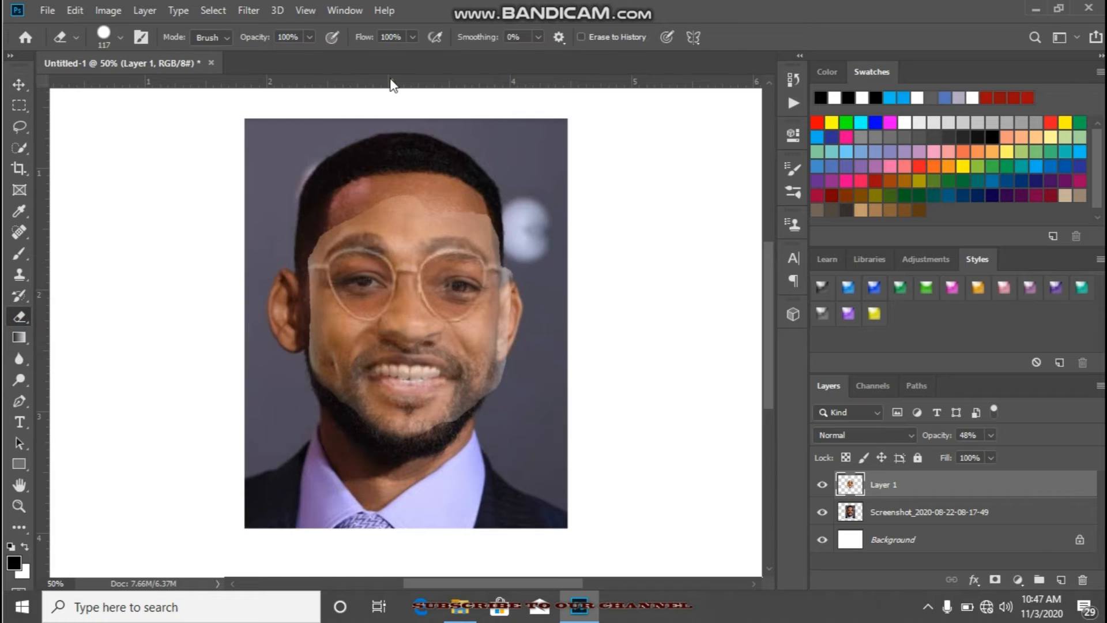
mouse_move(412, 188)
left_mouse_down()
mouse_move(375, 202)
mouse_move(329, 199)
left_mouse_up()
left_click(295, 234)
left_click(301, 227)
left_click(307, 221)
left_click(291, 237)
left_click(291, 249)
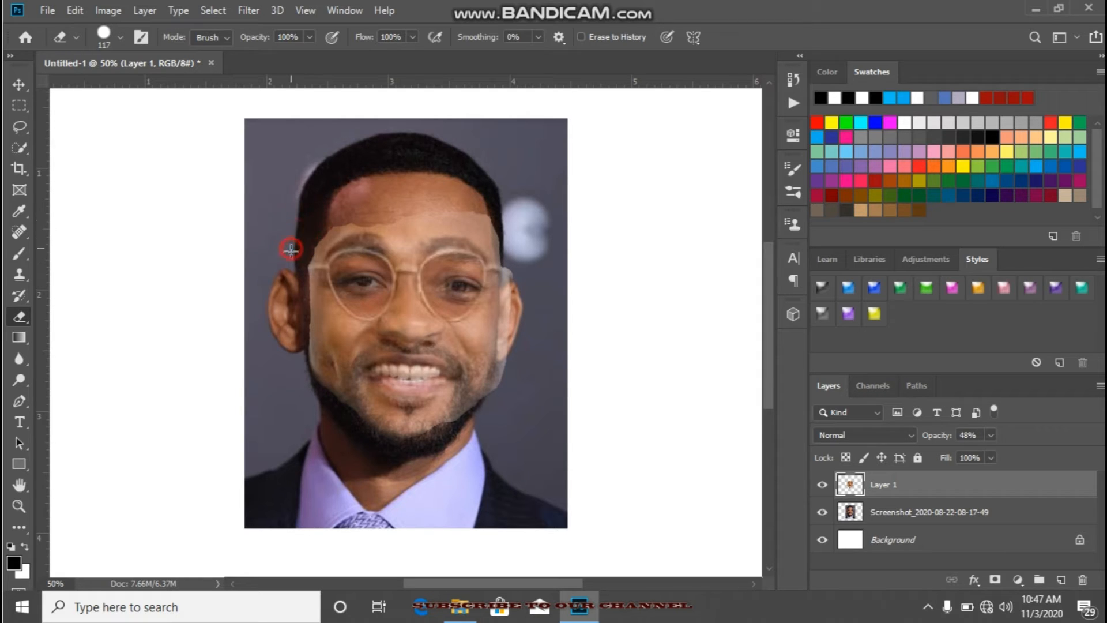
left_click(290, 264)
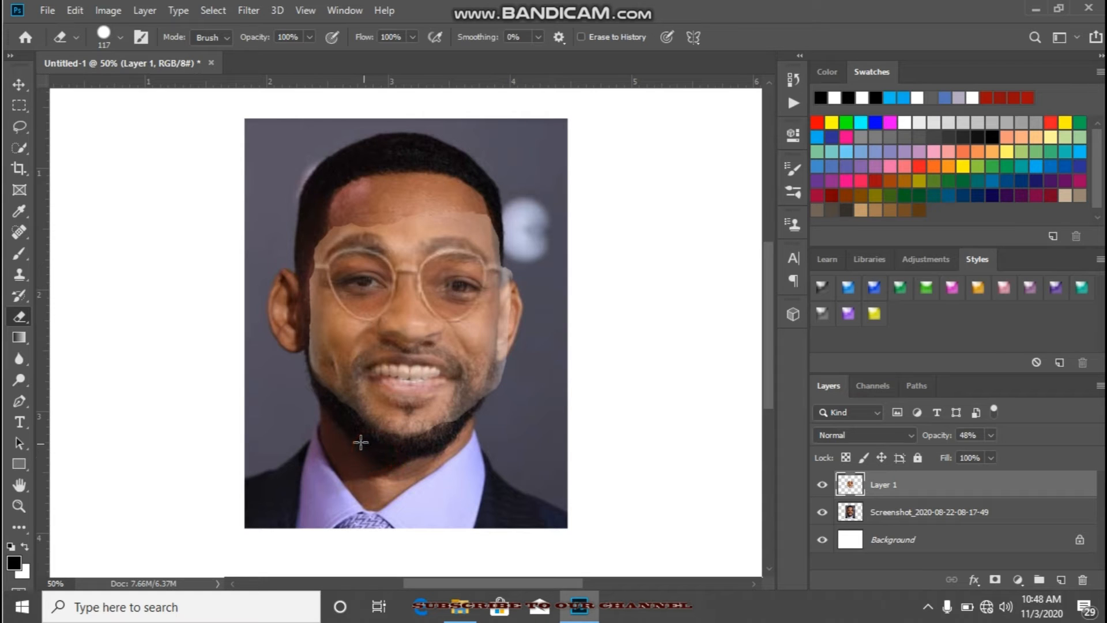
Step: Erase the overlay's lower edge around the chin and beard so the underlying beard shows
left_click(382, 455)
left_click(393, 455)
left_click(378, 448)
left_click(361, 439)
left_click(337, 425)
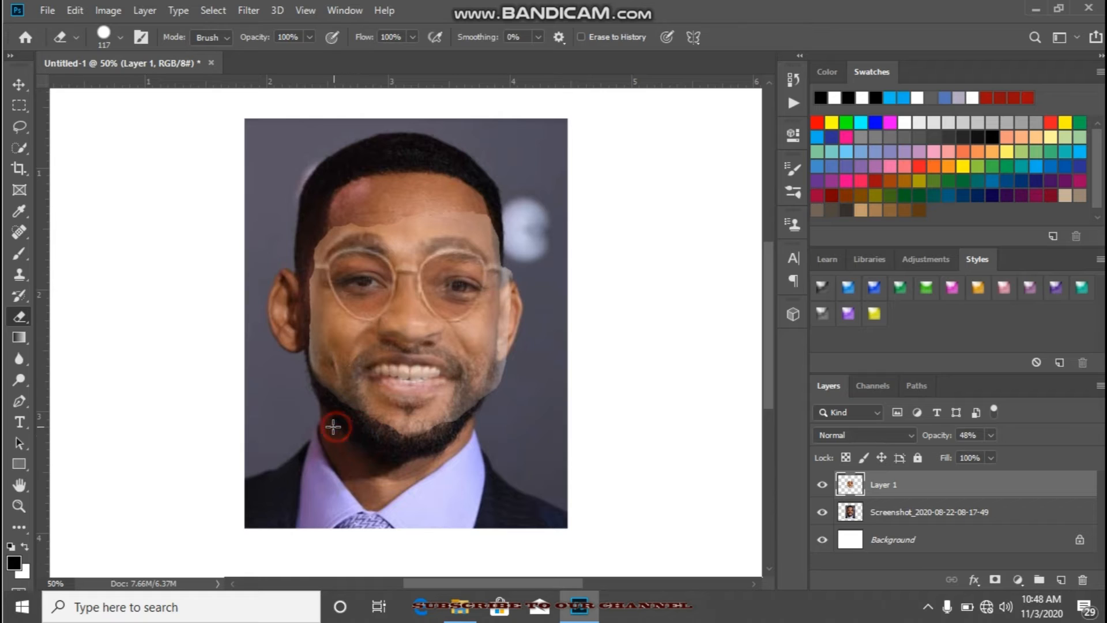
left_click(404, 453)
left_click(402, 449)
left_click(414, 455)
left_click(427, 451)
left_click(436, 448)
left_click(451, 441)
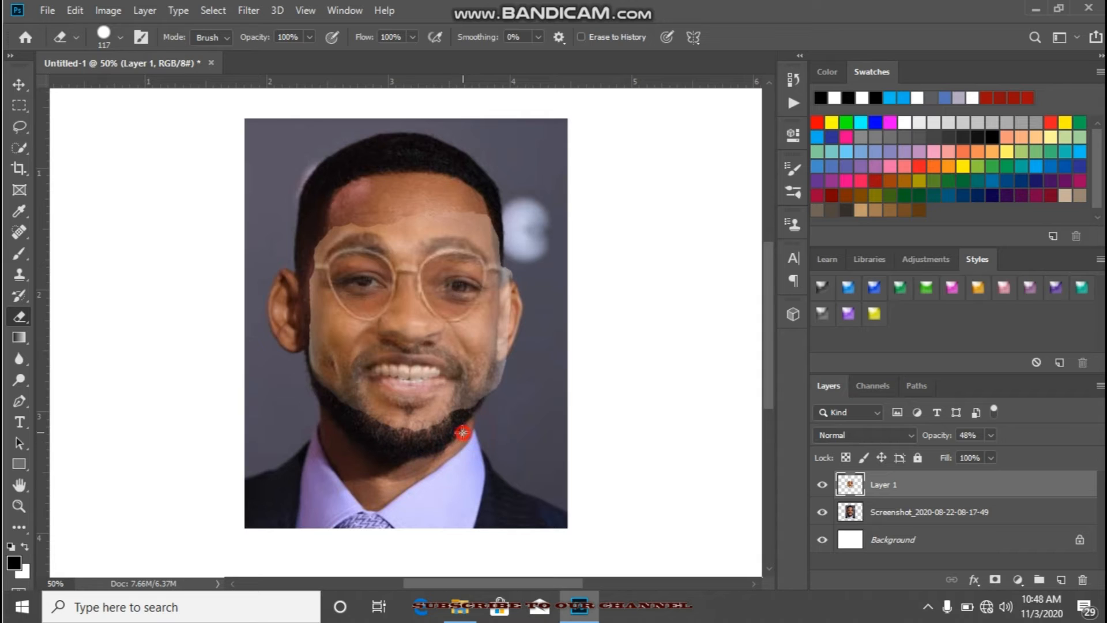
Step: Erase the overlay's excess along the right jaw and cheek up to the bottom of the ear
left_click(478, 426)
left_click(472, 423)
left_click(483, 417)
left_click(488, 412)
left_click(499, 407)
left_click(501, 394)
left_click(509, 389)
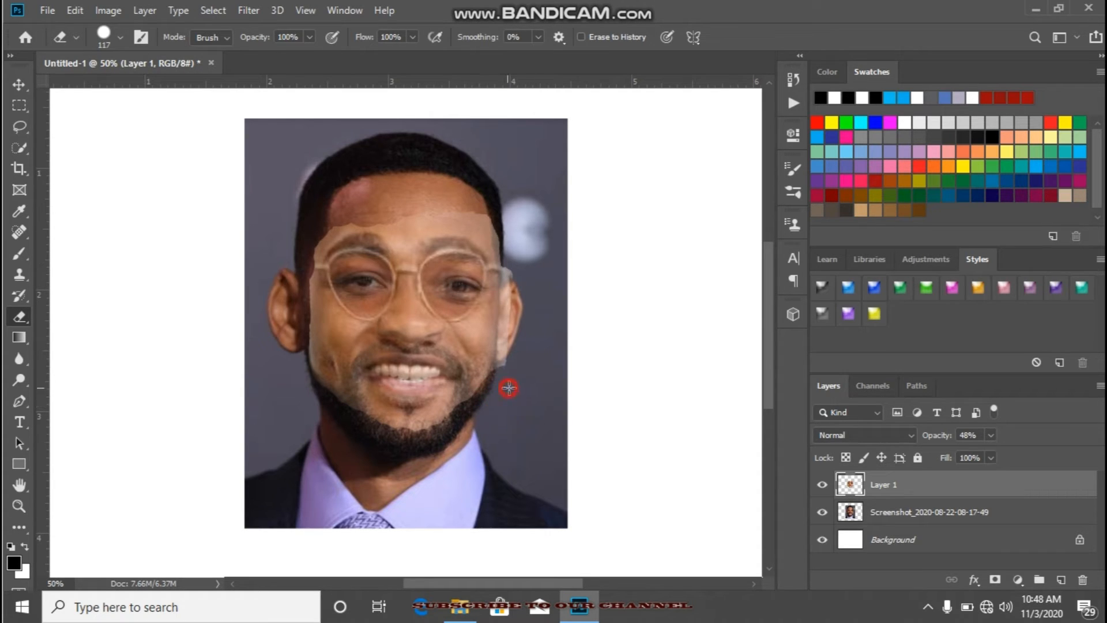
left_click(519, 371)
left_click(516, 354)
left_click(515, 348)
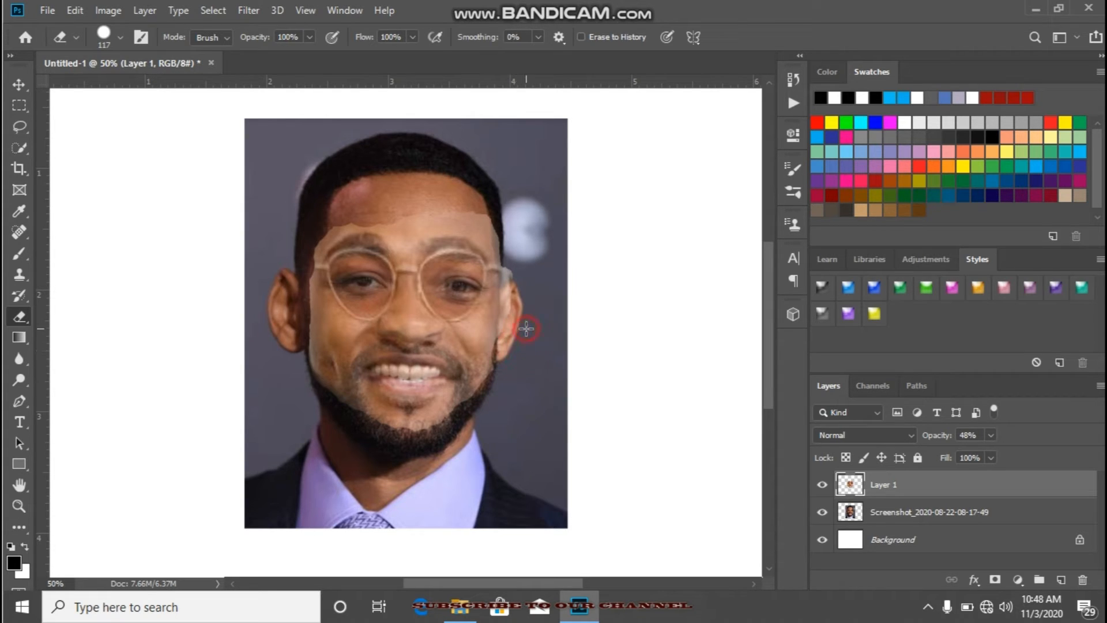
Step: Erase the overlay's excess over the right ear and beside the glasses' right hinge
left_click(519, 328)
left_click(520, 333)
left_click(522, 314)
left_click(524, 300)
left_click(523, 291)
left_click(522, 284)
left_click(525, 268)
left_click(526, 254)
left_click(524, 248)
left_click(523, 245)
left_click(522, 244)
left_click(519, 241)
left_click(519, 246)
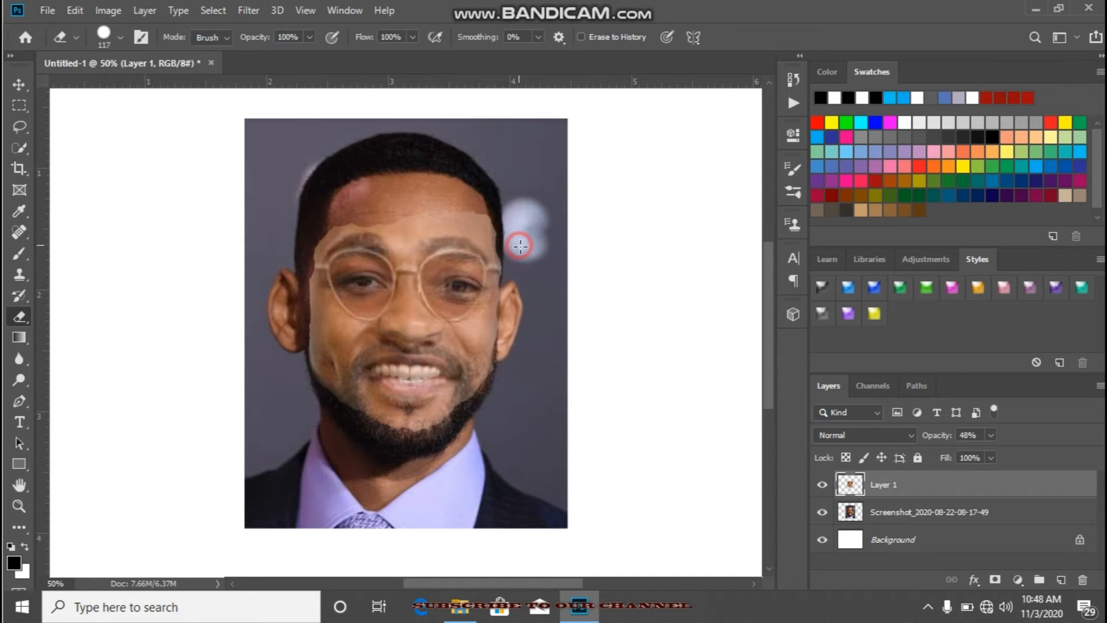
left_click(523, 250)
left_click(522, 244)
Step: Erase the overlay's upper edge from the right temple across the forehead, keeping the eyebrows intact
left_click(518, 235)
left_click(517, 235)
left_click(513, 228)
left_click(509, 214)
left_click(495, 206)
left_click(476, 197)
left_click(467, 193)
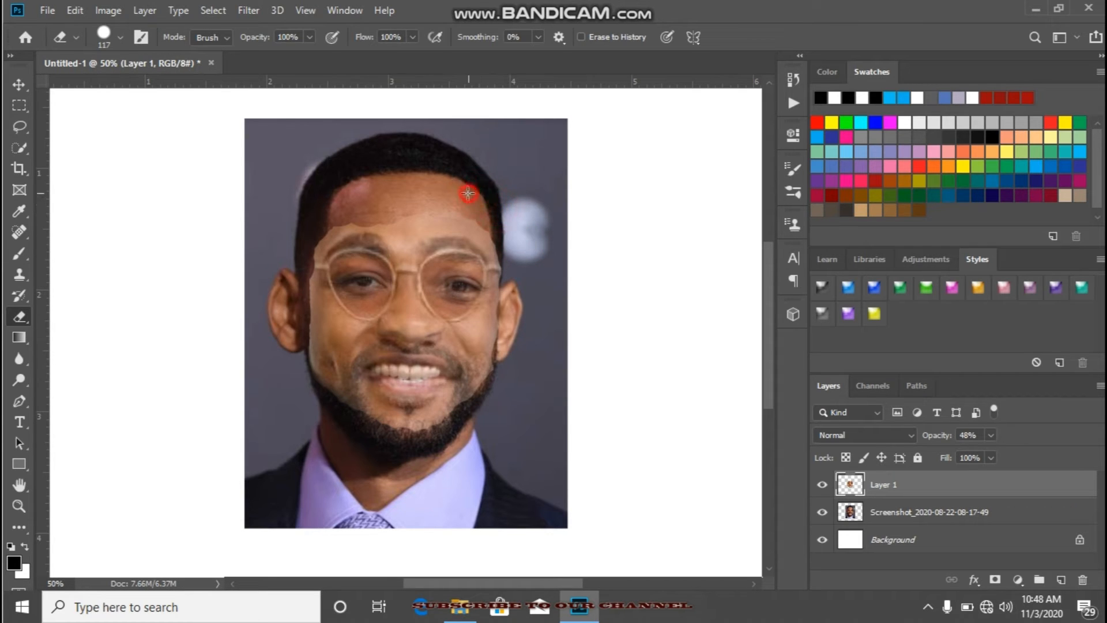
left_click(479, 204)
left_click(469, 203)
left_click(460, 200)
left_click(447, 198)
left_click(442, 198)
left_click(431, 197)
left_click(430, 203)
left_click(435, 206)
left_click(434, 207)
left_click(429, 209)
left_click(420, 212)
left_click(414, 216)
left_click(389, 206)
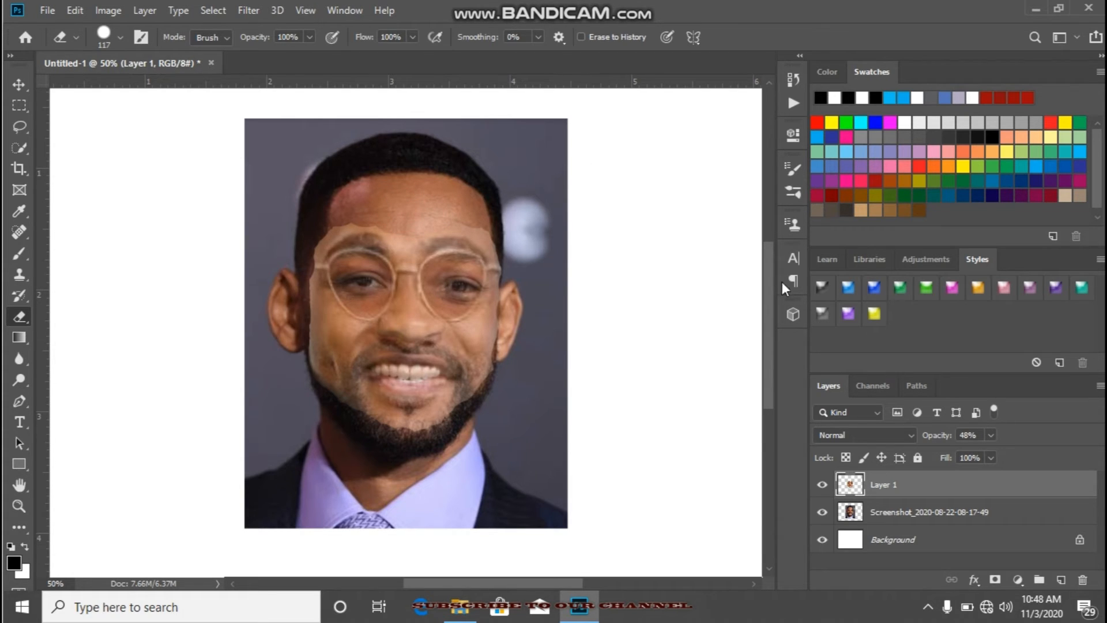
Step: Load Layer 1's outline as a selection, make the Screenshot layer active, and contract the selection by 12 pixels
left_click(851, 489, "ctrl")
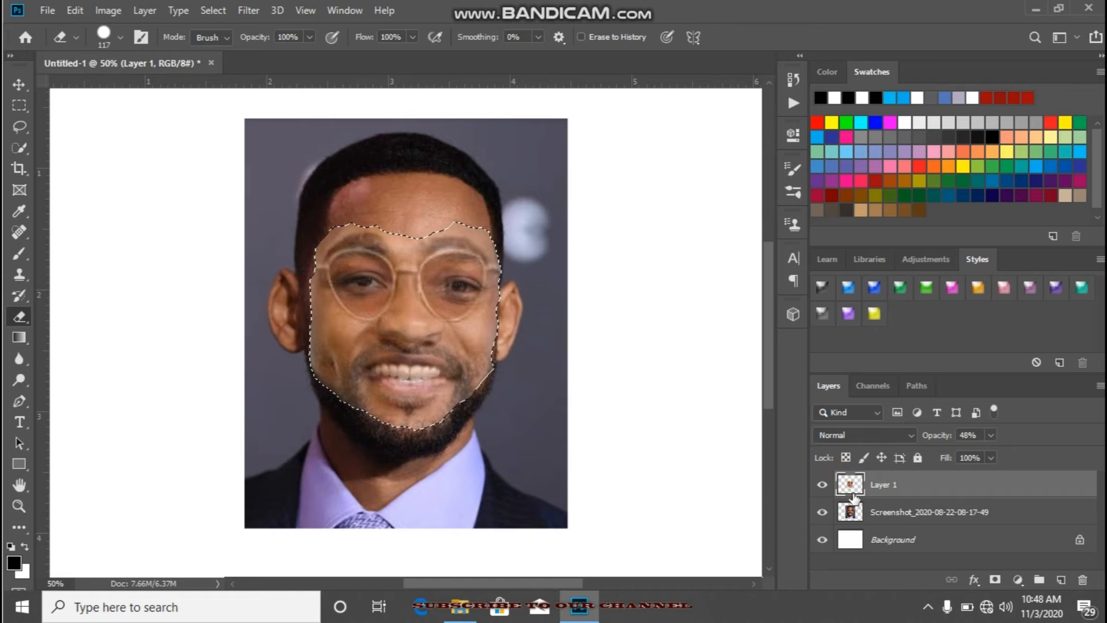
left_click(851, 512)
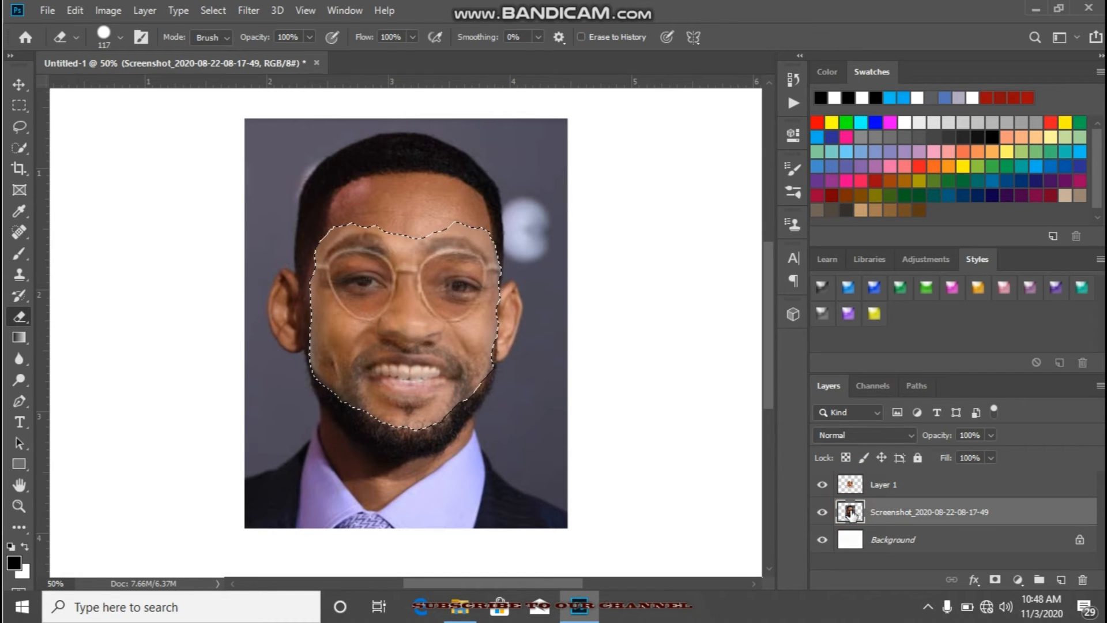
left_click(218, 10)
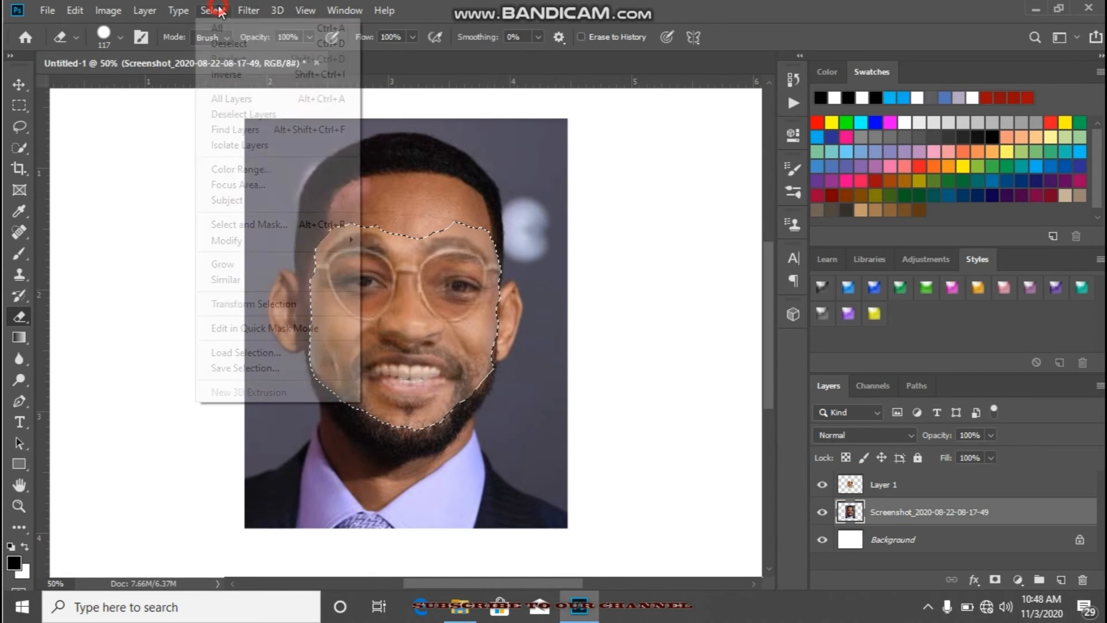
mouse_move(254, 242)
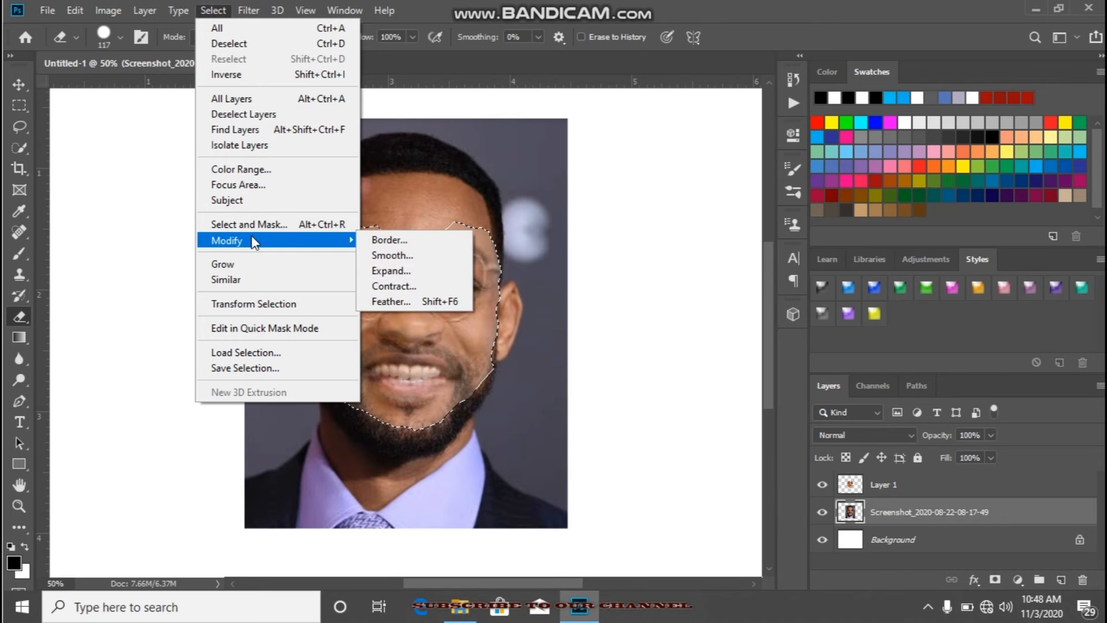
left_click(392, 285)
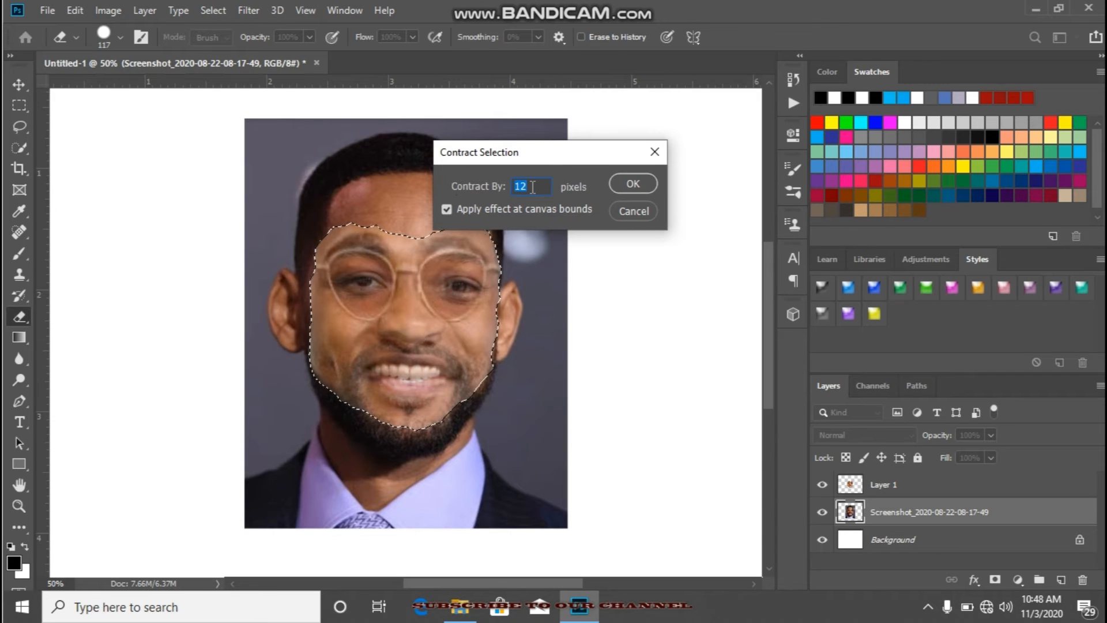
left_click(631, 184)
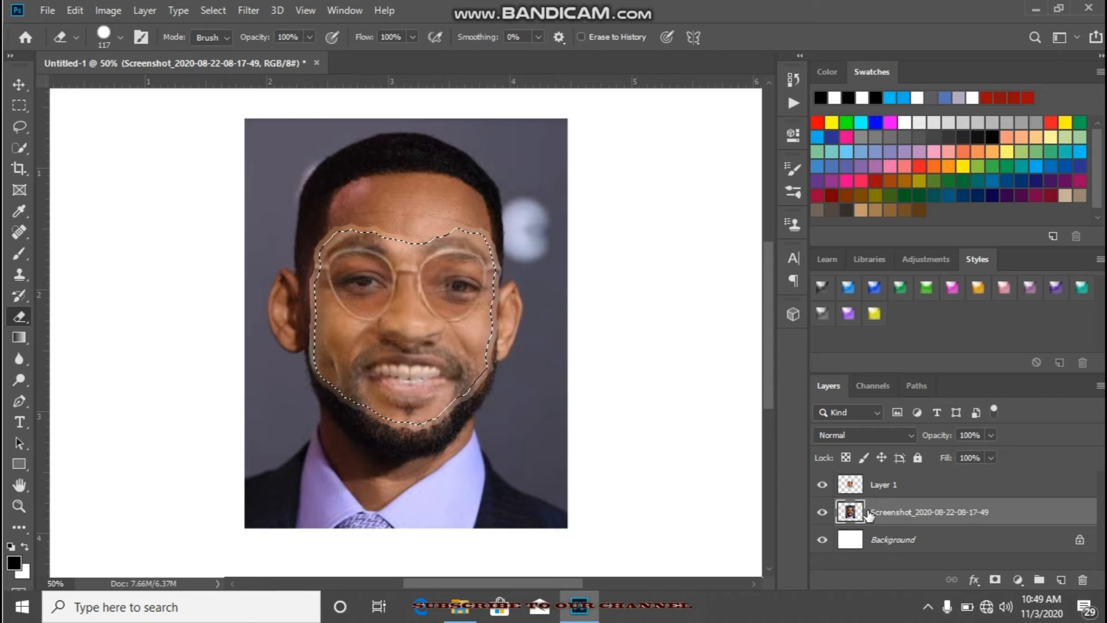
Step: Delete the selected face area from the Screenshot layer with Layer 1 temporarily hidden, and set Layer 1's opacity to 100%
left_click(822, 484)
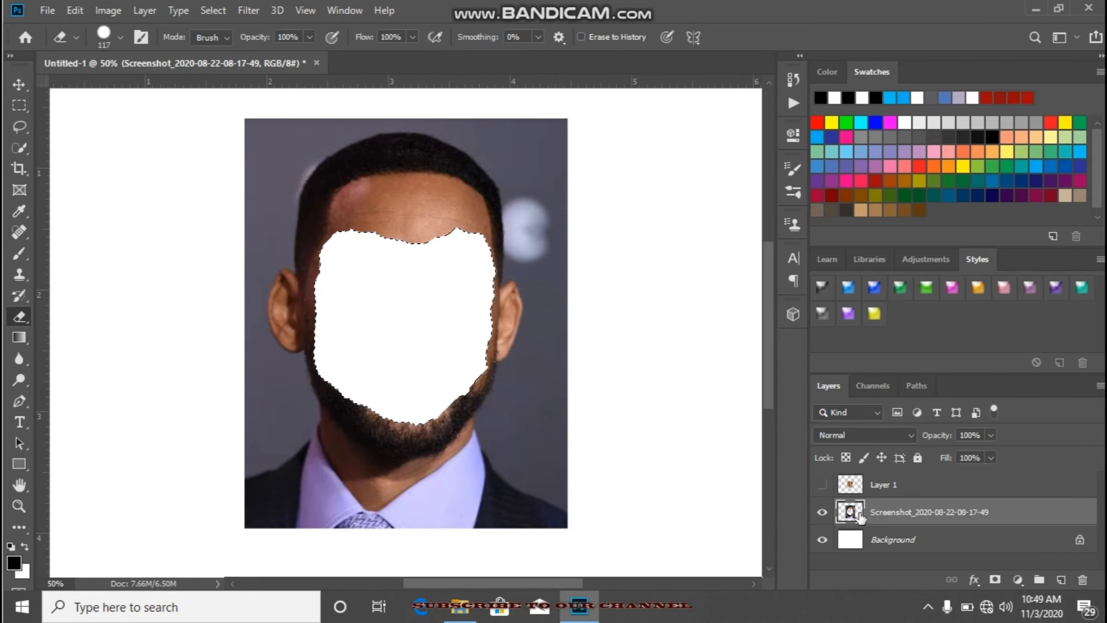
left_click(822, 485)
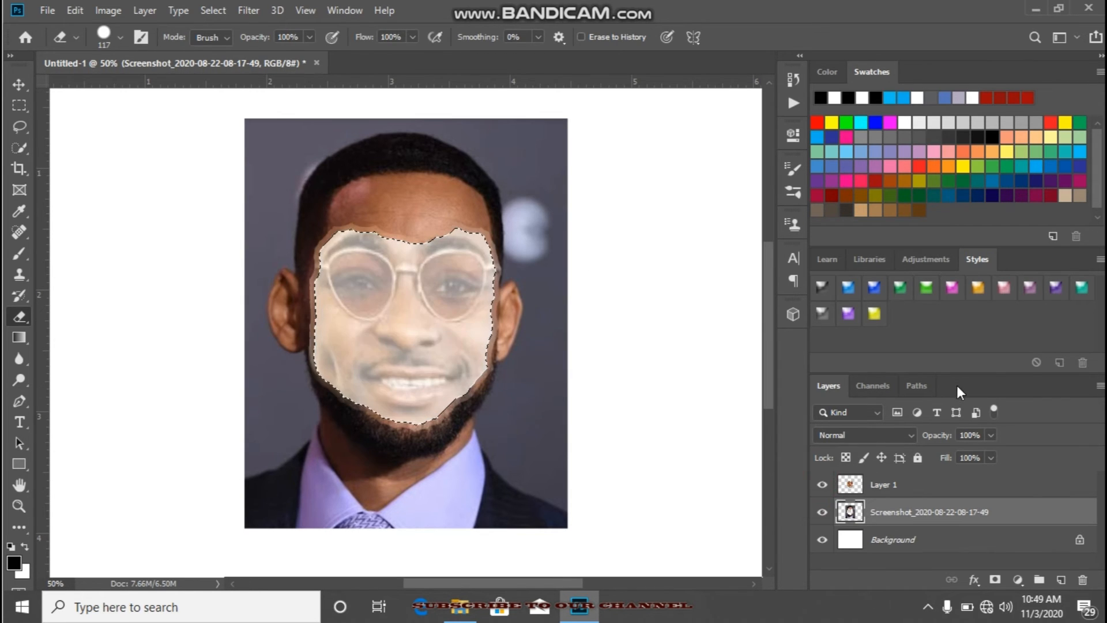
left_click(928, 484)
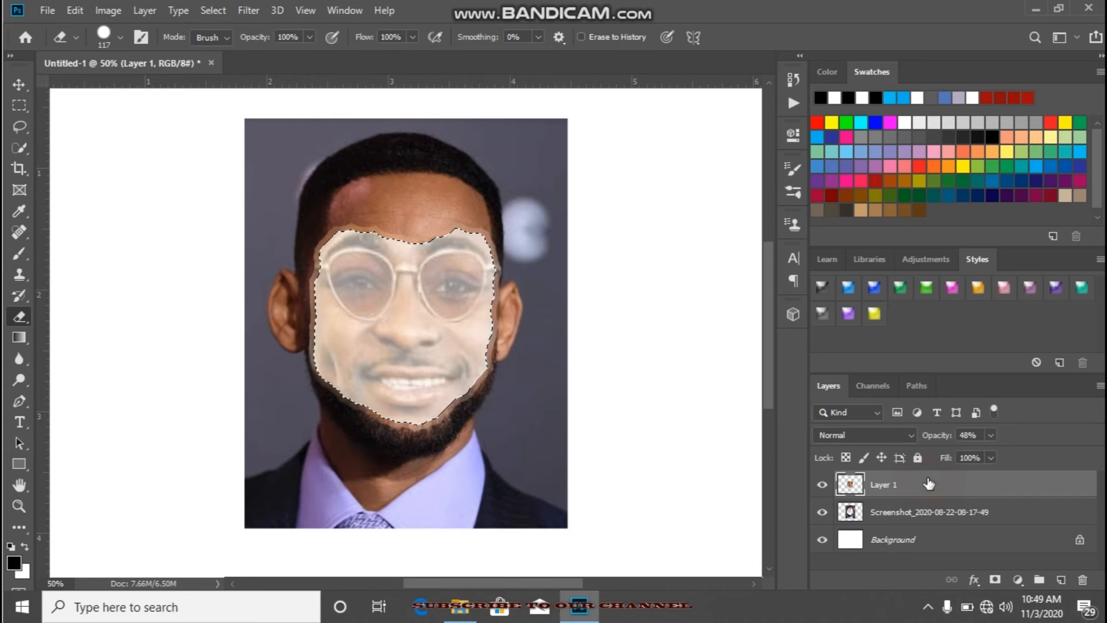
left_click_drag(929, 441, 1018, 435)
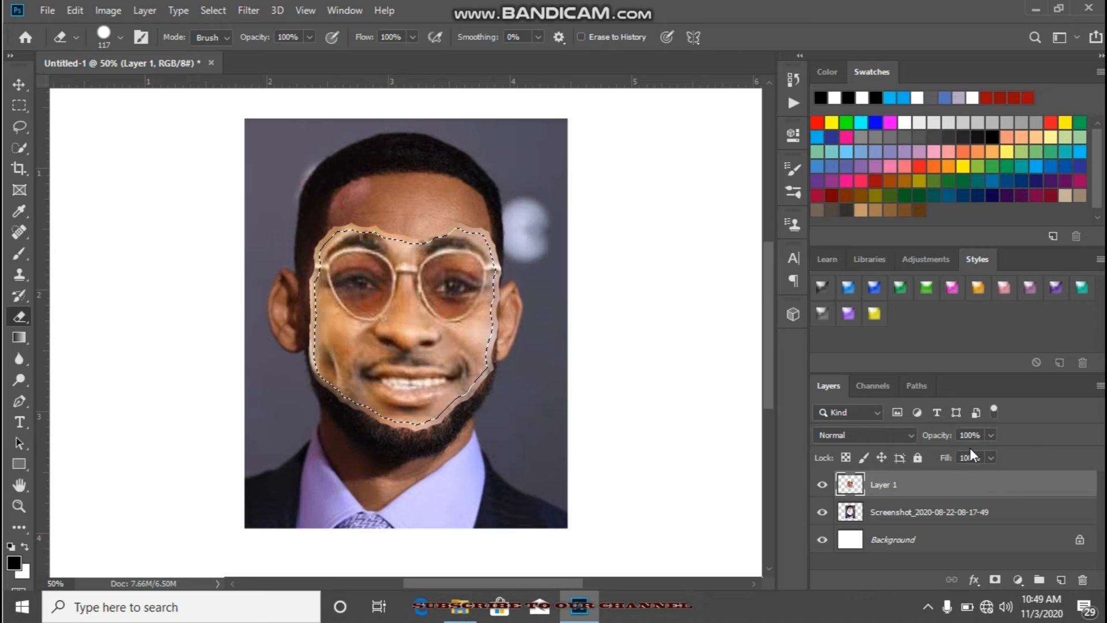
Step: Deselect the face outline and auto-blend Layer 1 with the Screenshot layer using Stack Images, seamless tones and colors, and content-aware fill
left_click(958, 512, "ctrl")
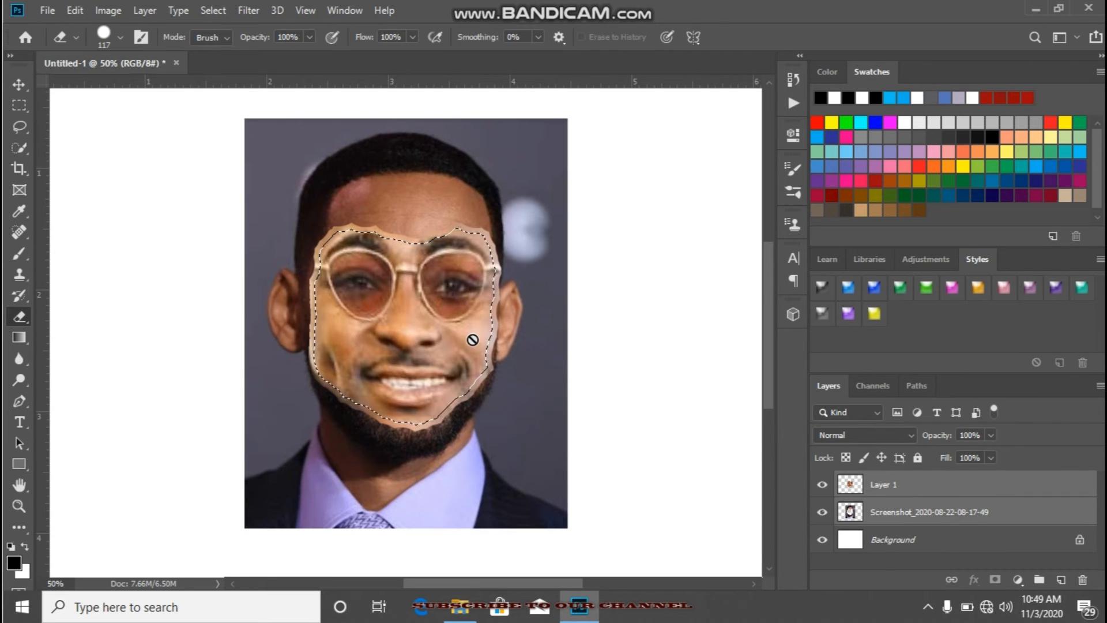
key("ctrl+d")
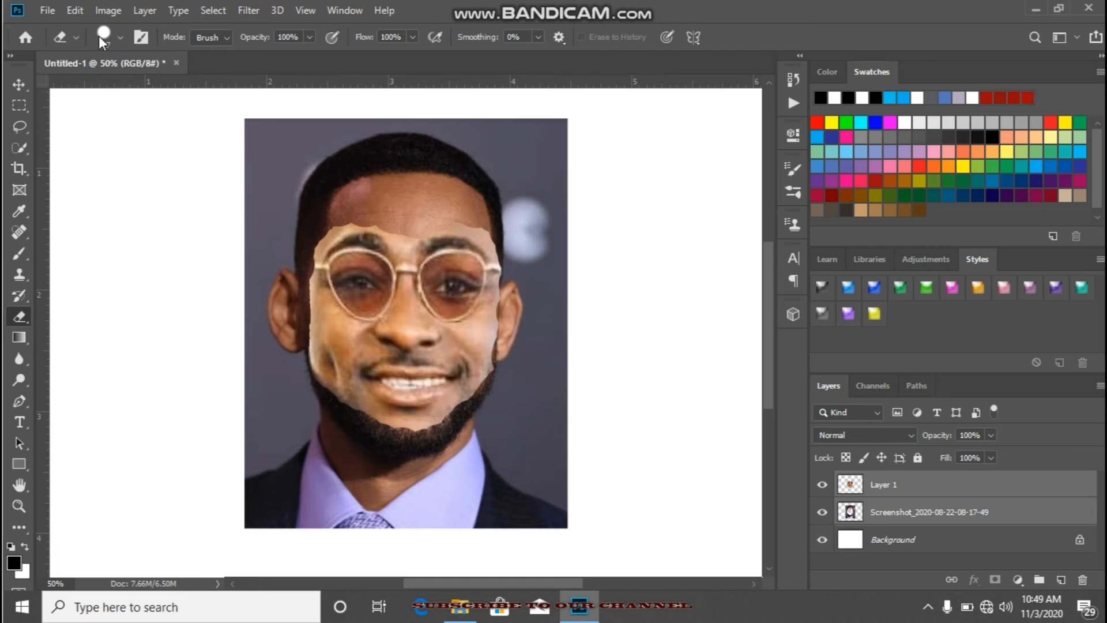
left_click(77, 12)
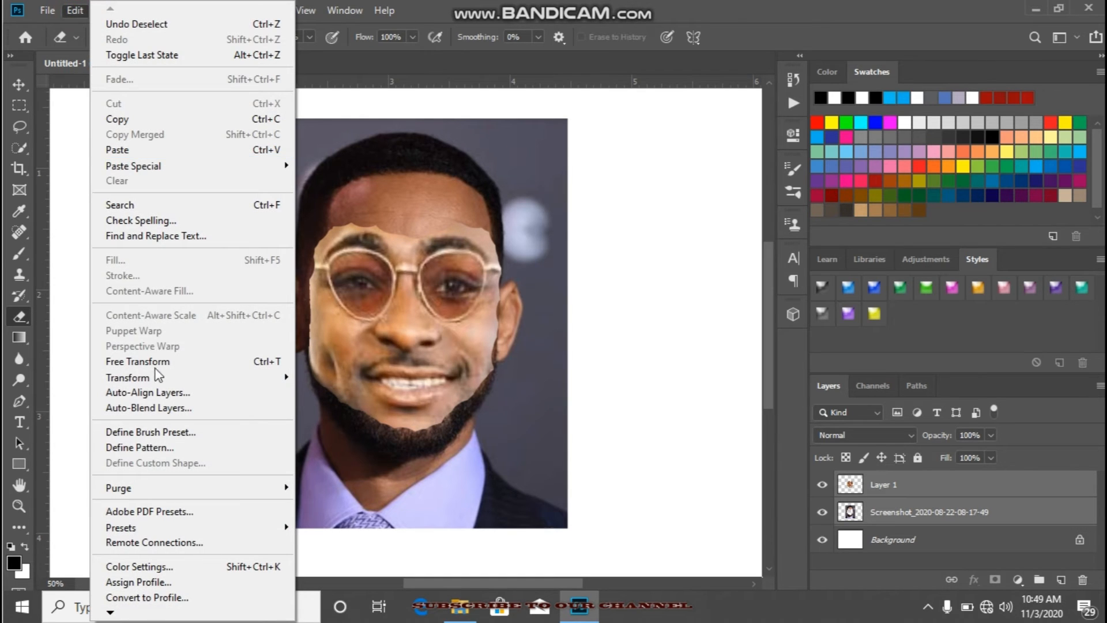
left_click(166, 411)
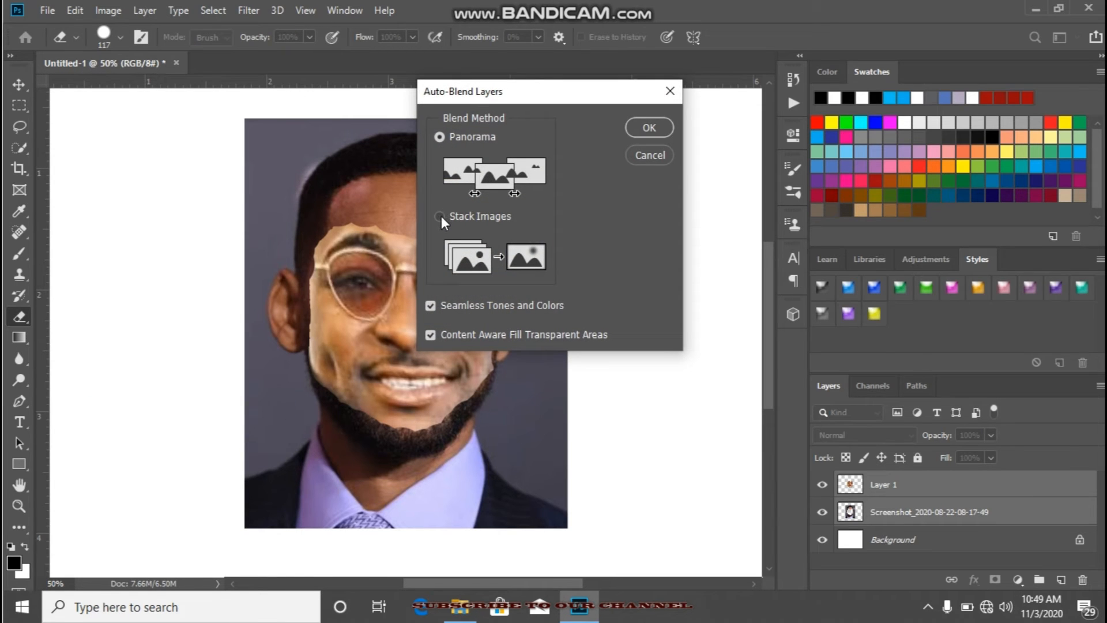
left_click(440, 217)
left_click(650, 128)
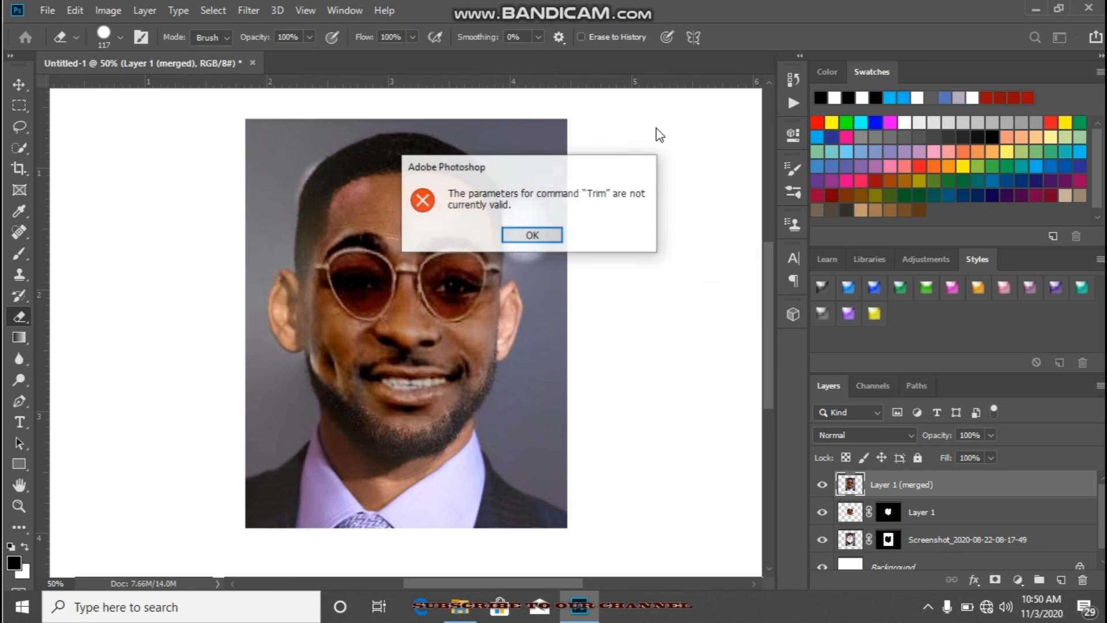
left_click(551, 234)
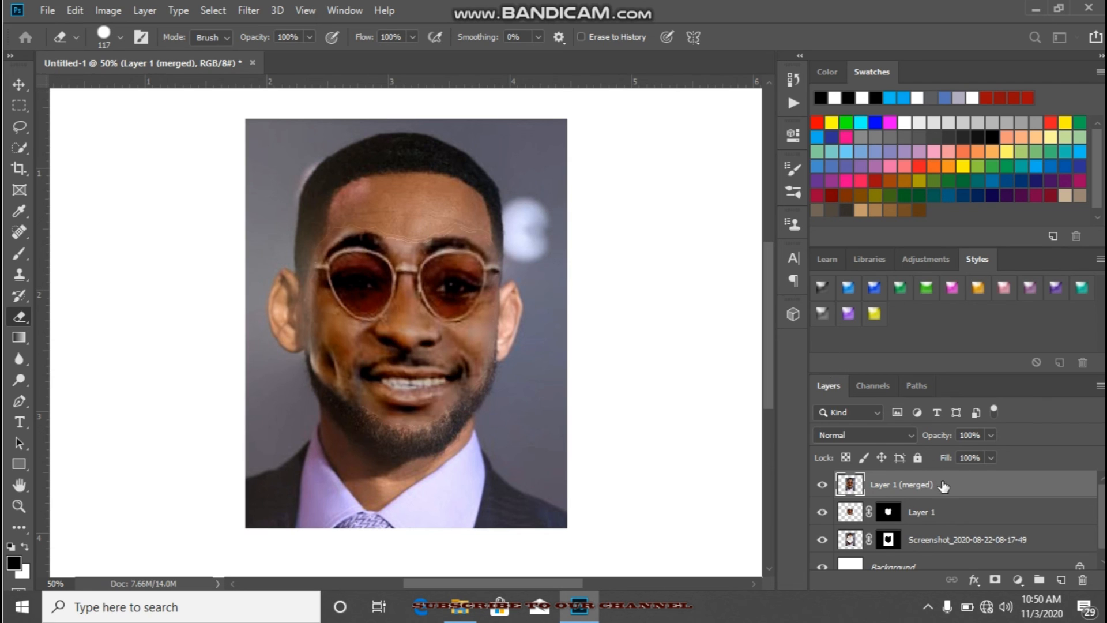
Step: Compare the blended portrait with the merged layer hidden and shown
left_click(823, 486)
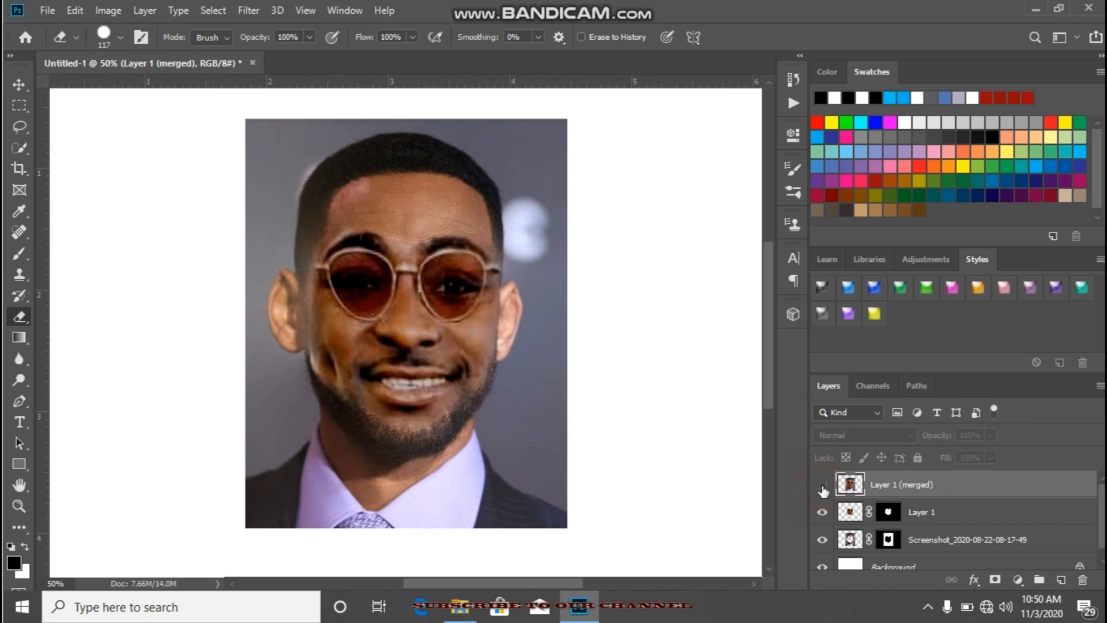
left_click(823, 488)
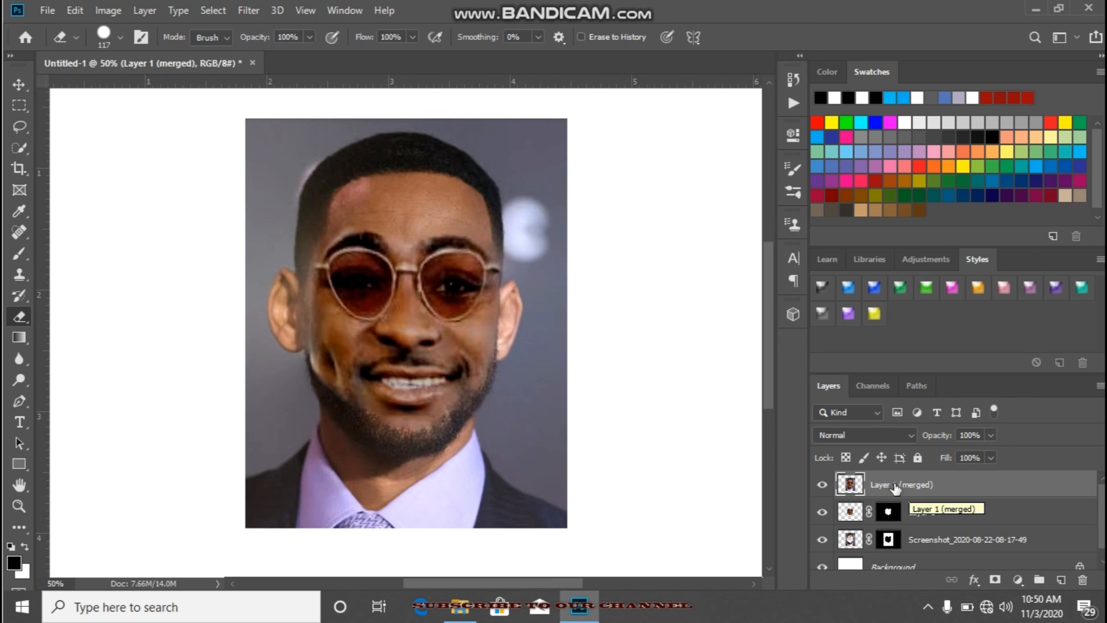
left_click(823, 486)
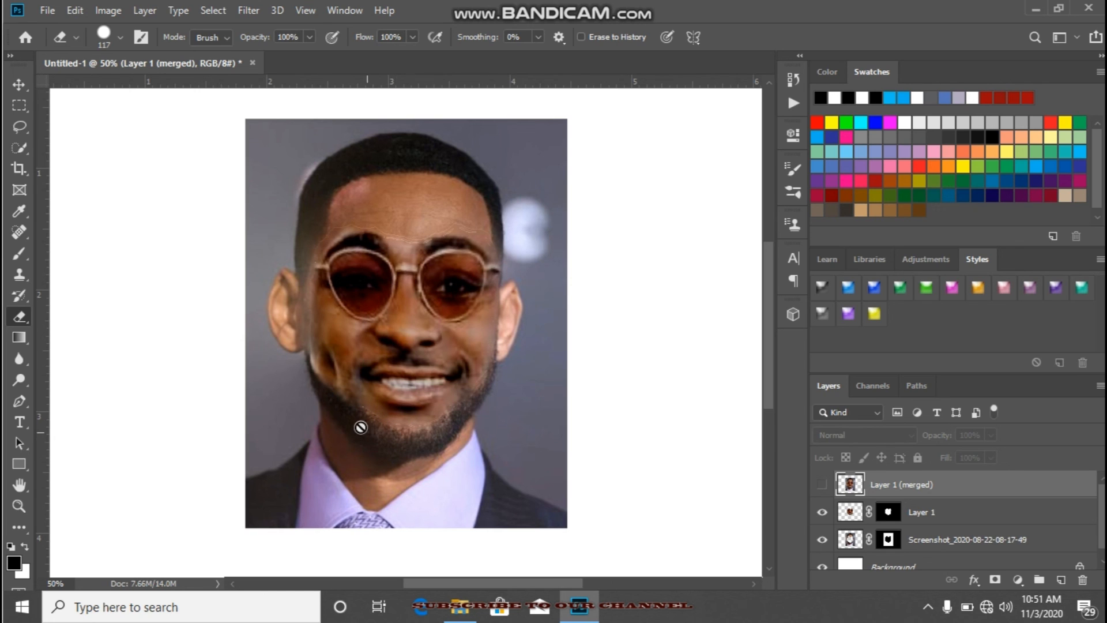
left_click(823, 486)
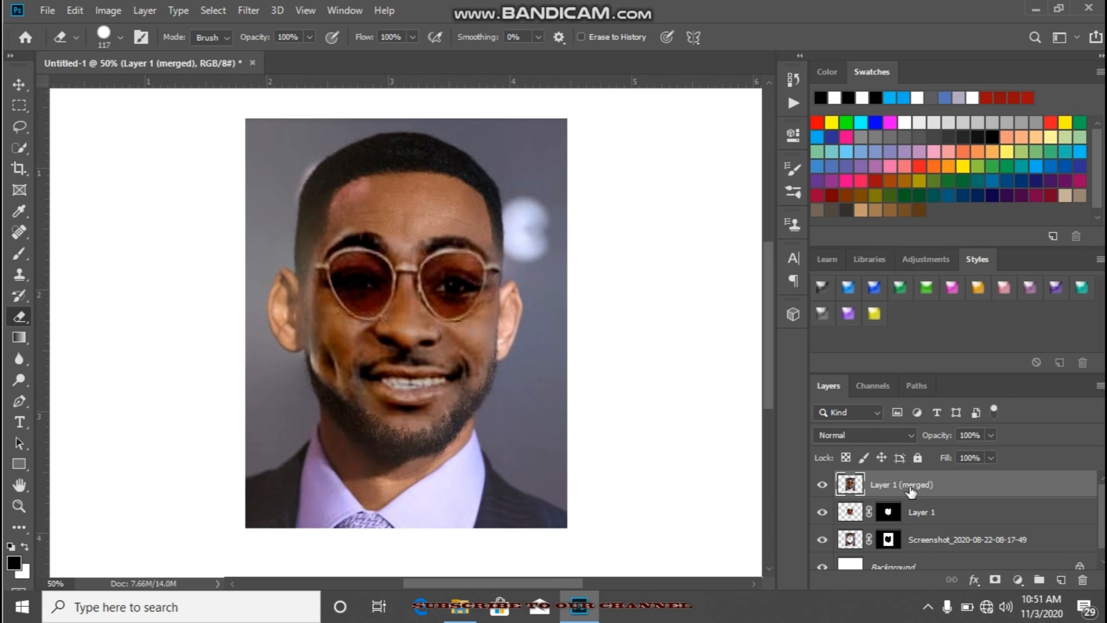
Step: Select the merged layer, Layer 1 and the Screenshot layer together
left_click(940, 516)
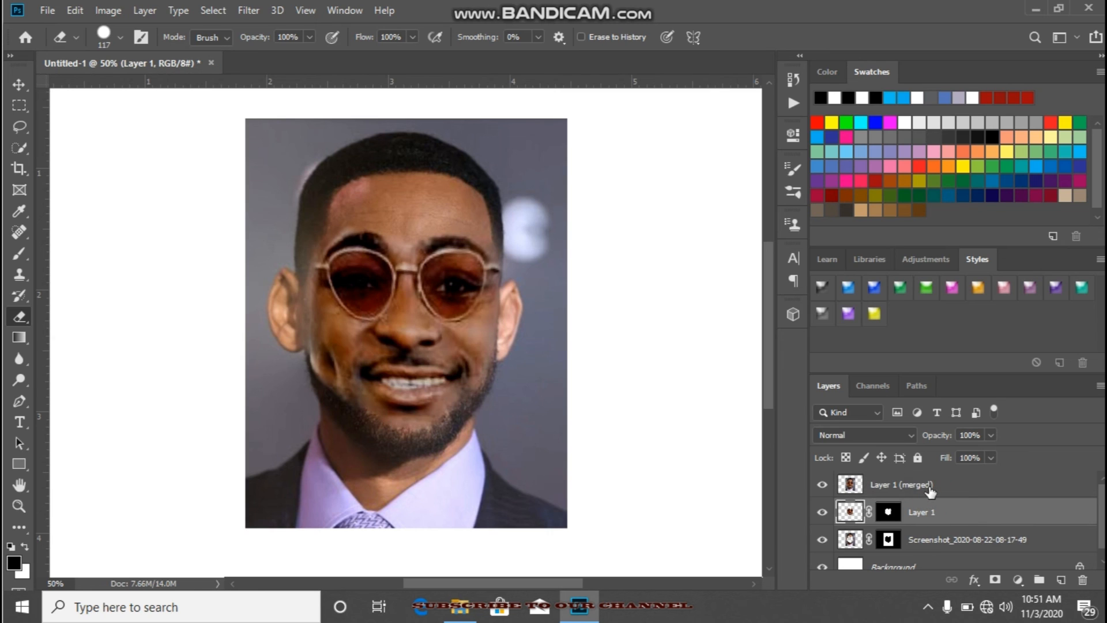
left_click(930, 485)
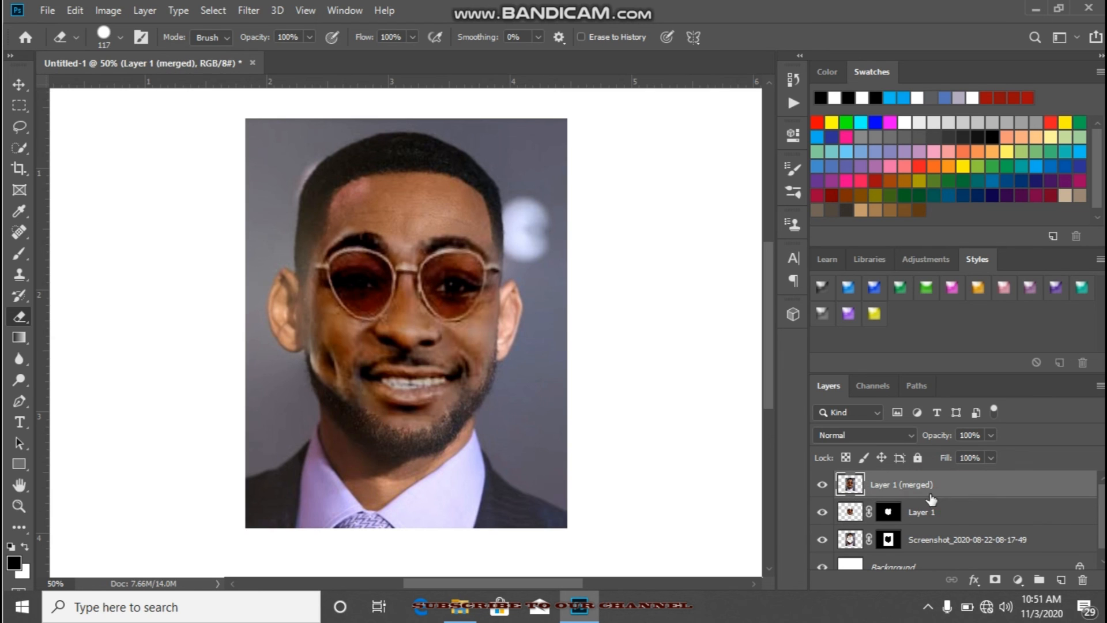
left_click(941, 542)
left_click(939, 513)
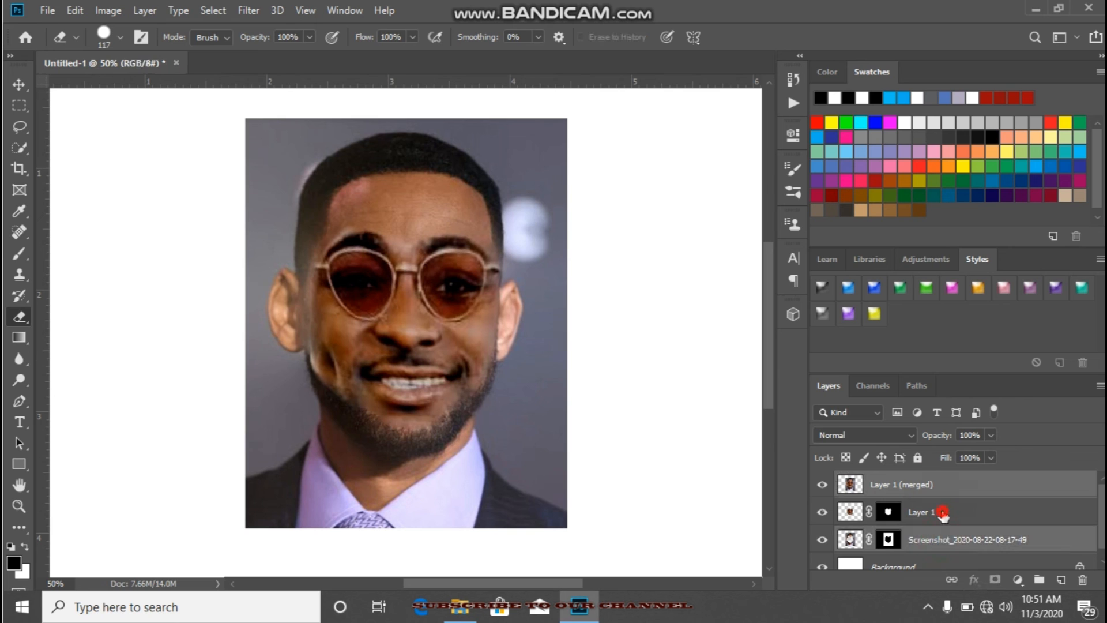